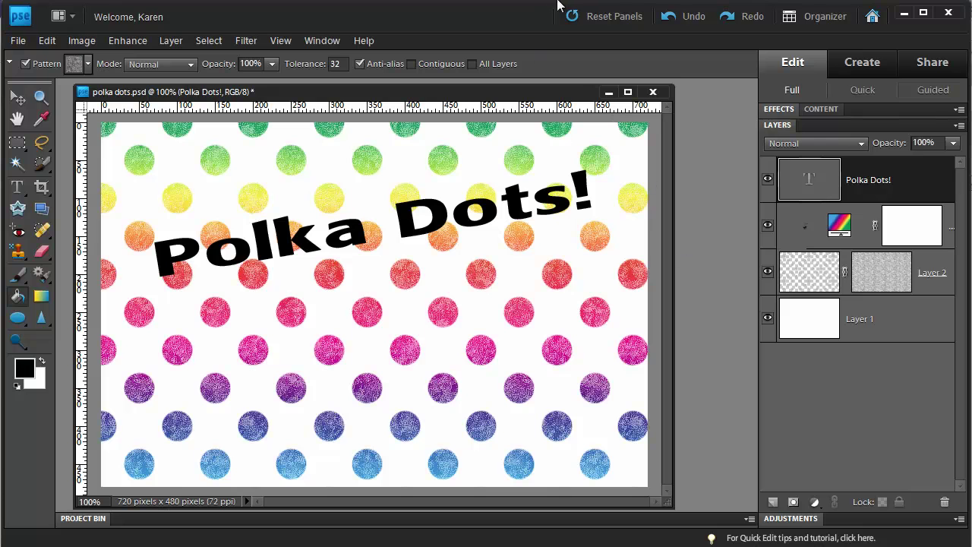
Minimize the polka dots.psd example window to clear the workspace
left_click(610, 92)
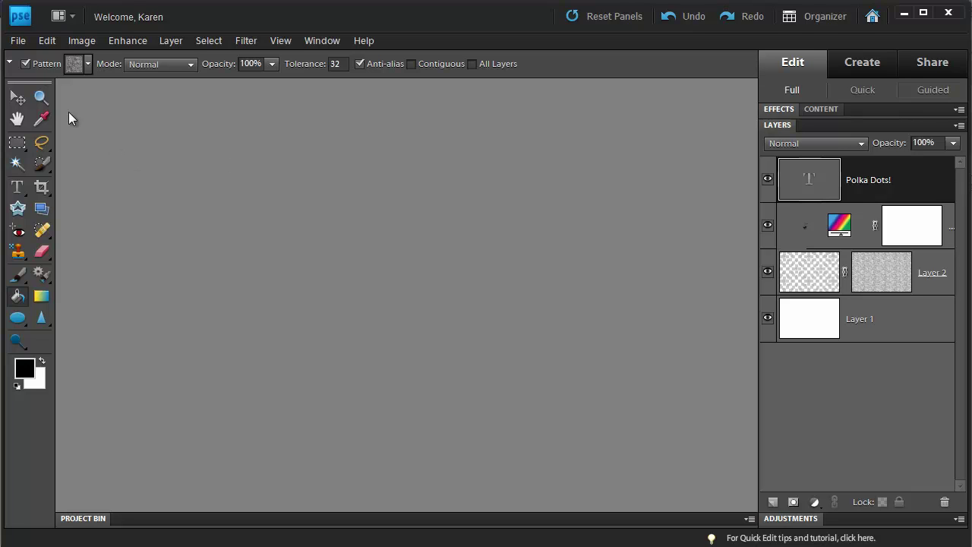
Create a blank transparent file of 100 × 100 pixels at 72 ppi (Untitled-2)
left_click(19, 42)
mouse_move(46, 57)
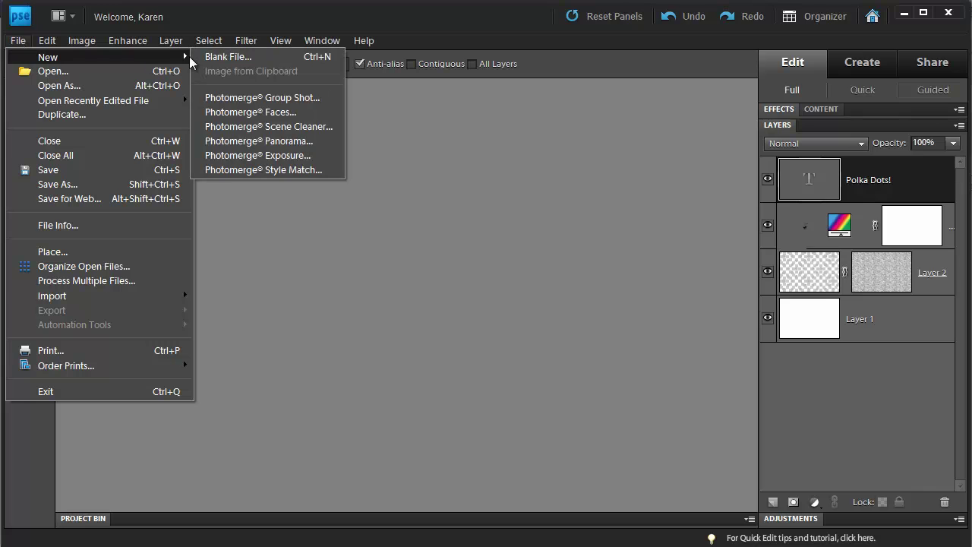
left_click(205, 57)
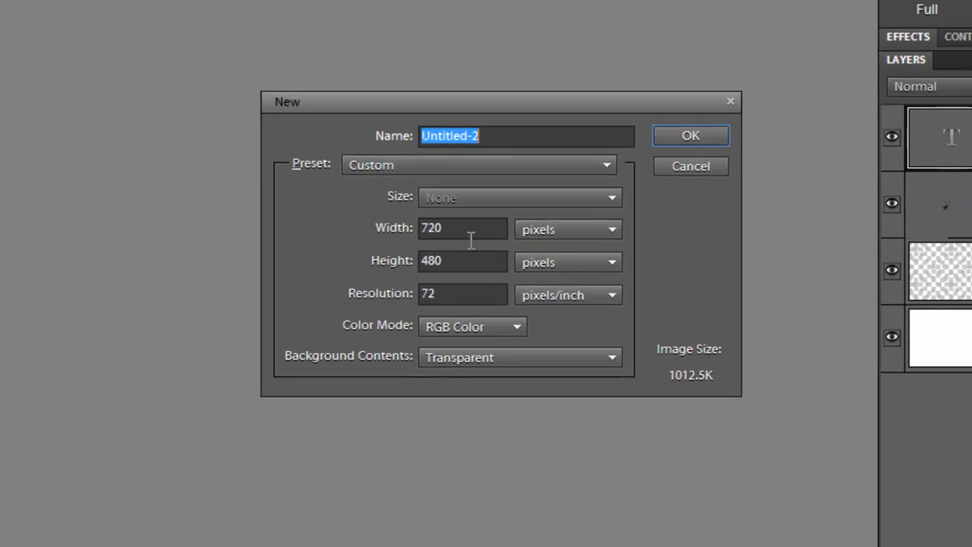
left_click_drag(454, 229, 417, 231)
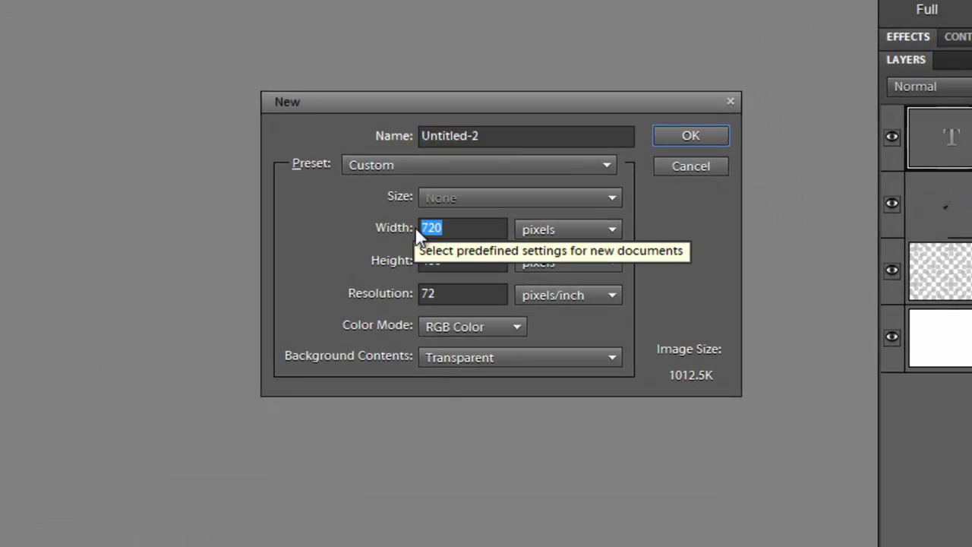
type("100")
left_click_drag(455, 262, 417, 261)
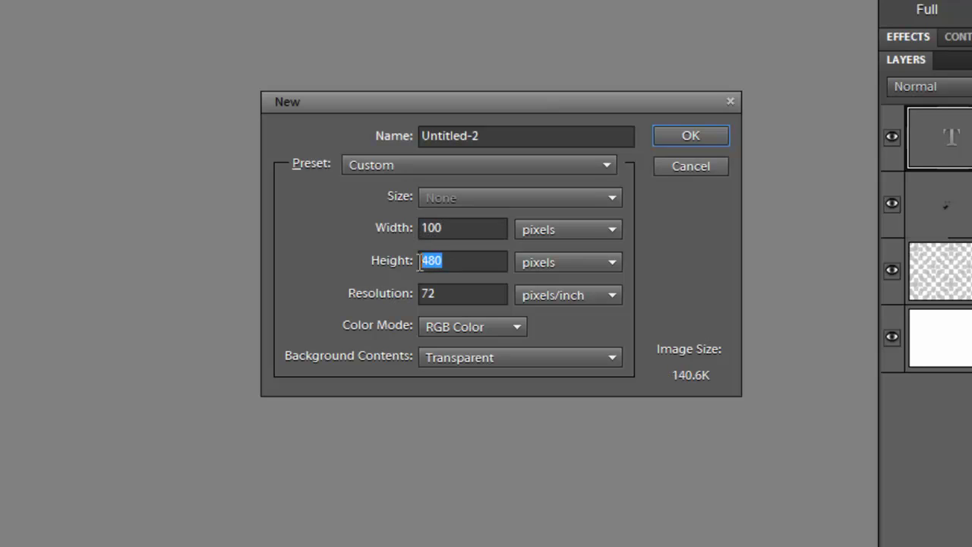
type("100")
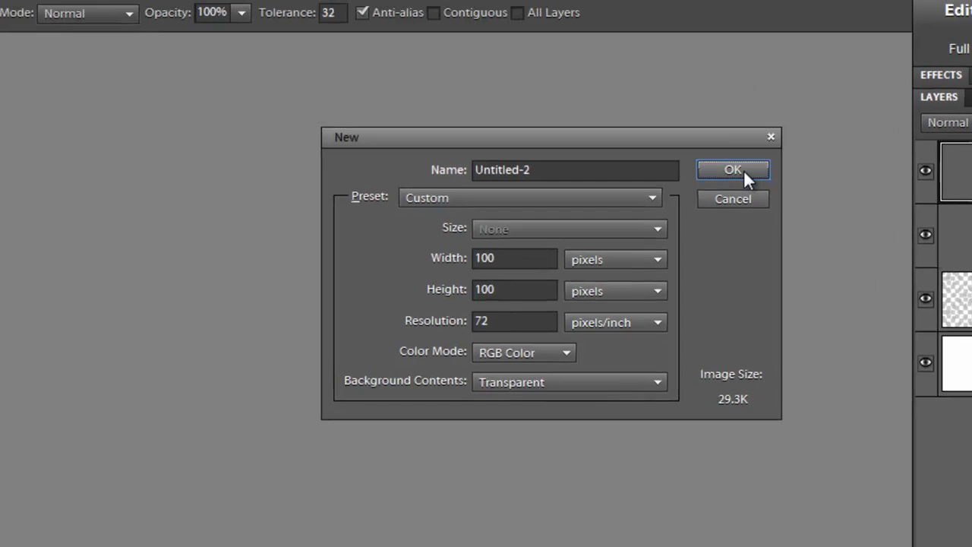
left_click(703, 135)
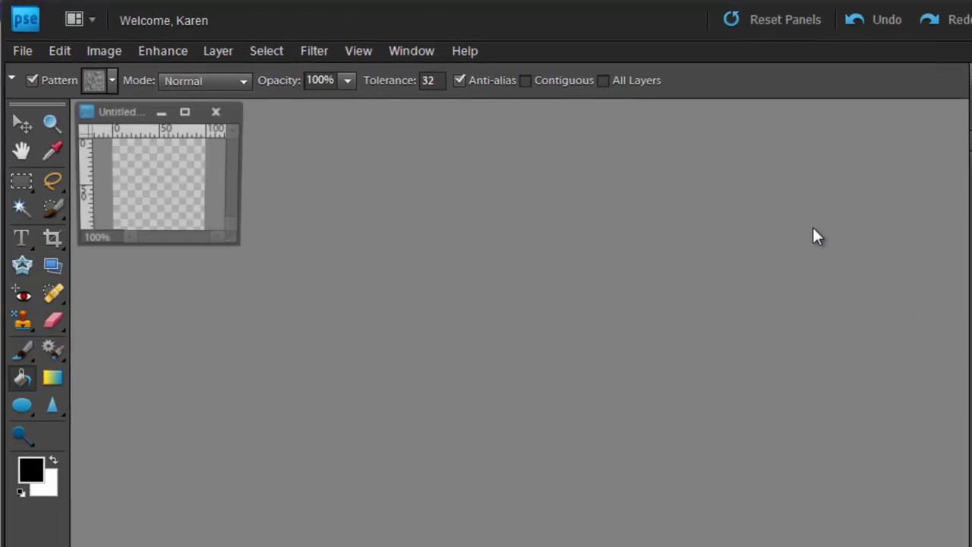
Enlarge the Untitled-2 window, zoom the canvas to 400%, and check the View menu for rulers
left_click(52, 124)
left_click_drag(239, 249, 795, 546)
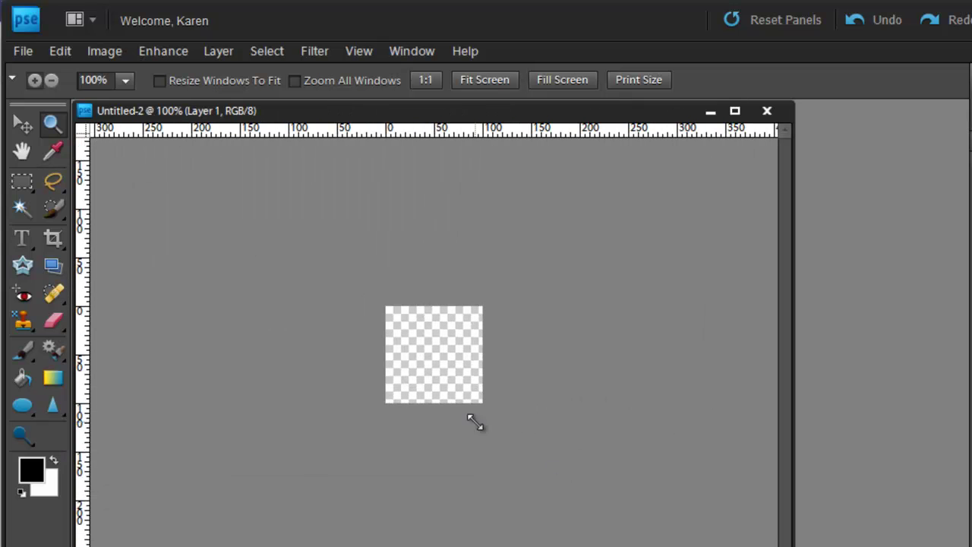
left_click(455, 397)
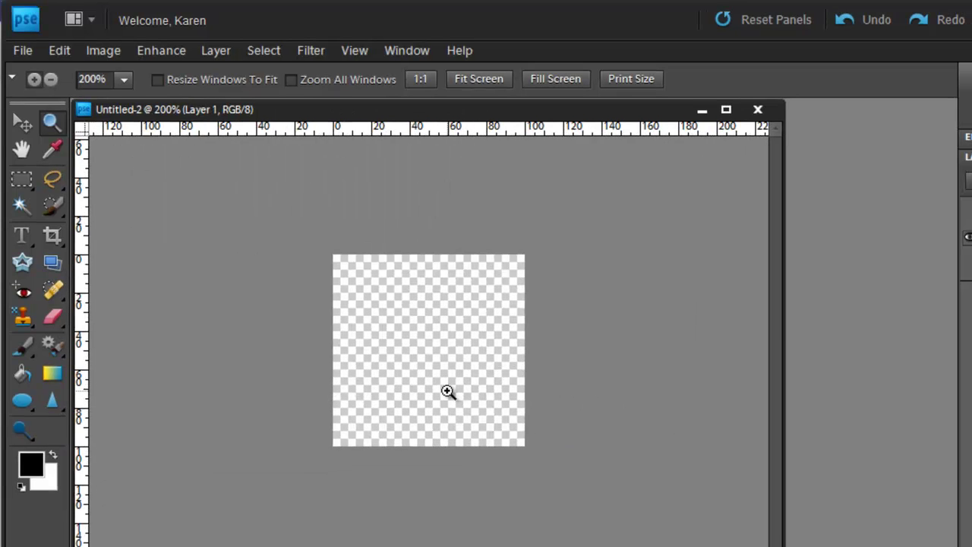
left_click(400, 349)
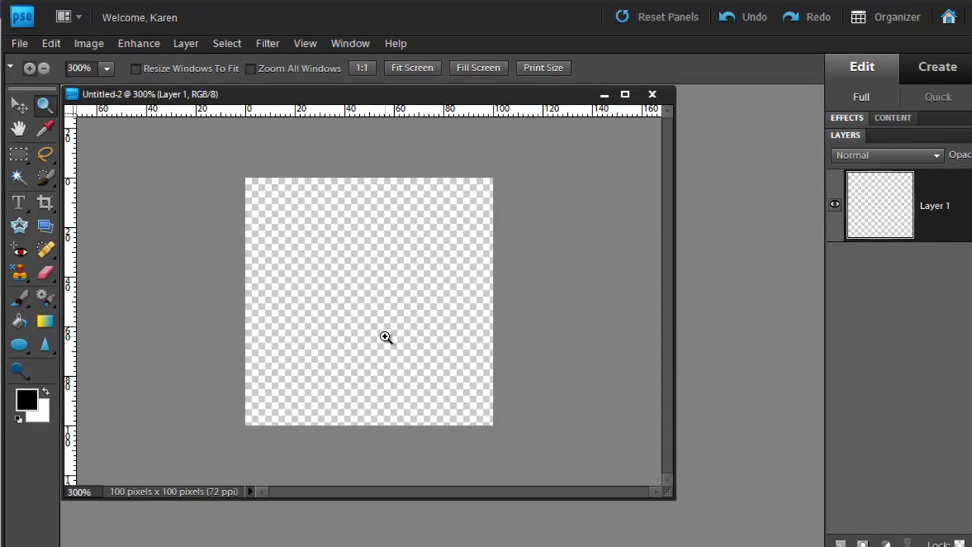
left_click(385, 336)
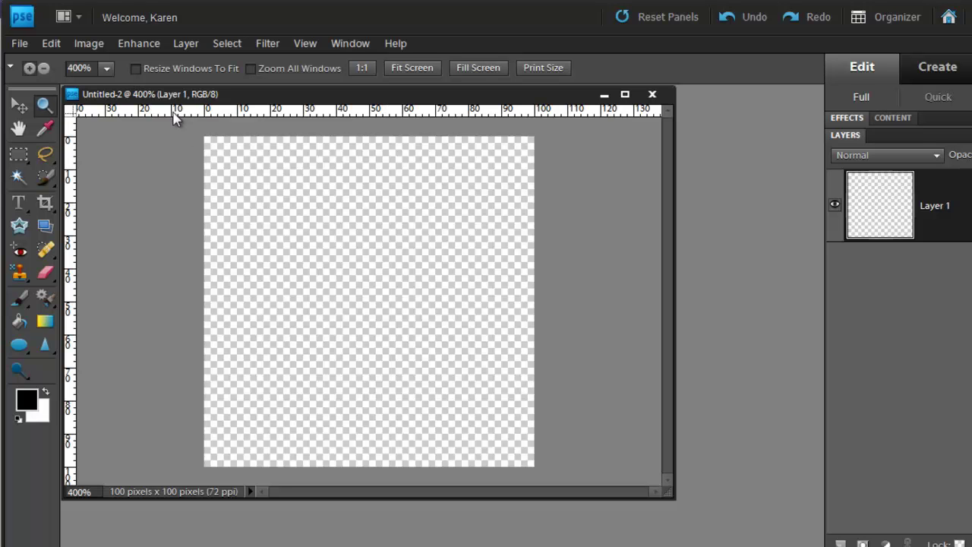
left_click(304, 44)
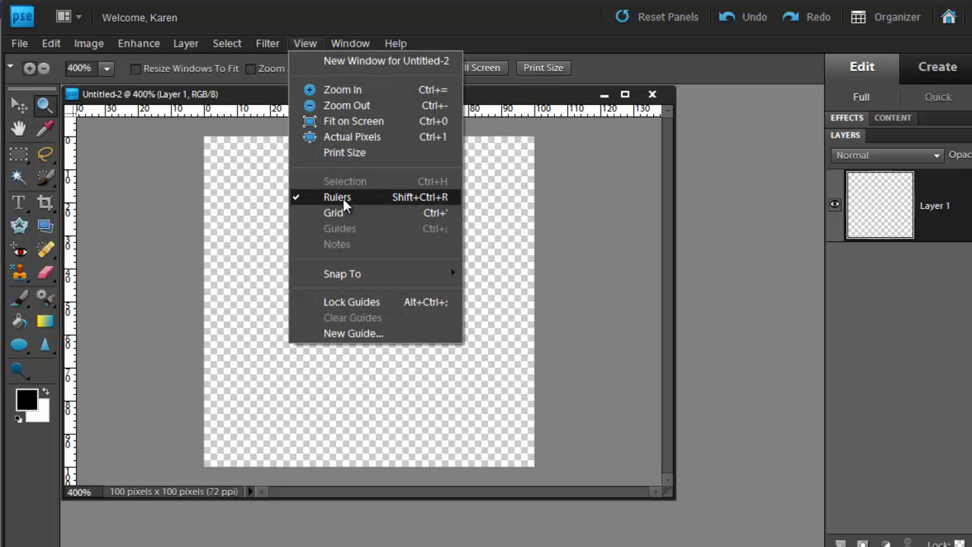
left_click(483, 97)
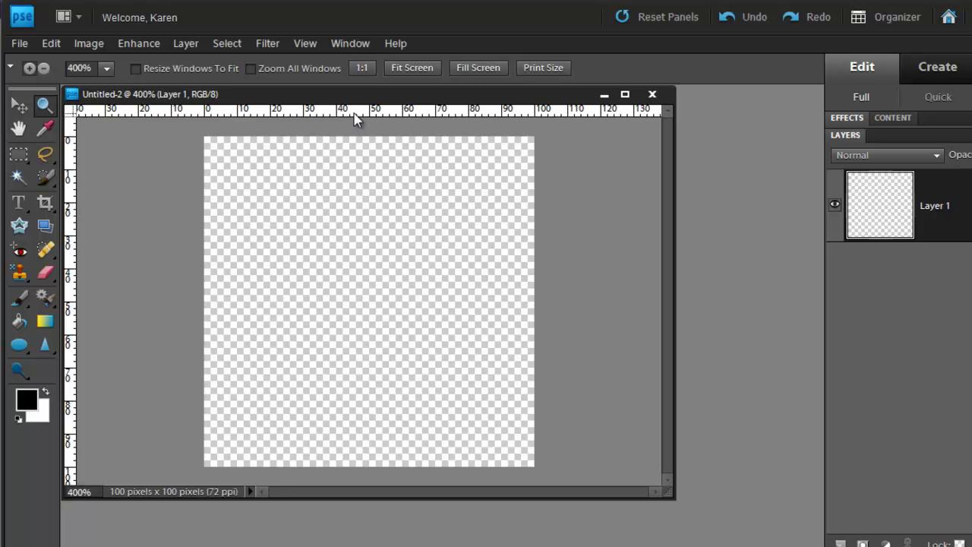
Place a horizontal and a vertical guide at the 50 px marks, crossing at the canvas centre
left_click_drag(354, 118, 352, 302)
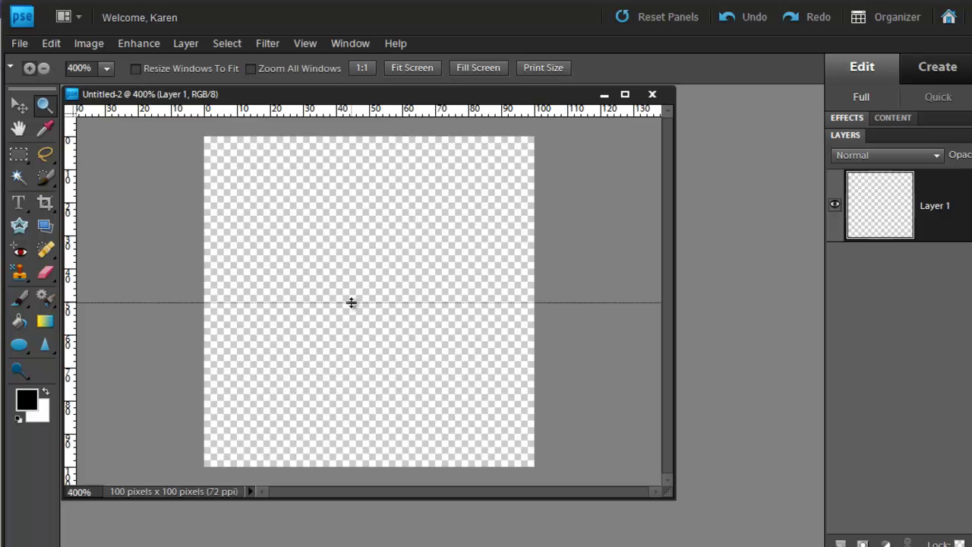
left_click_drag(351, 303, 352, 302)
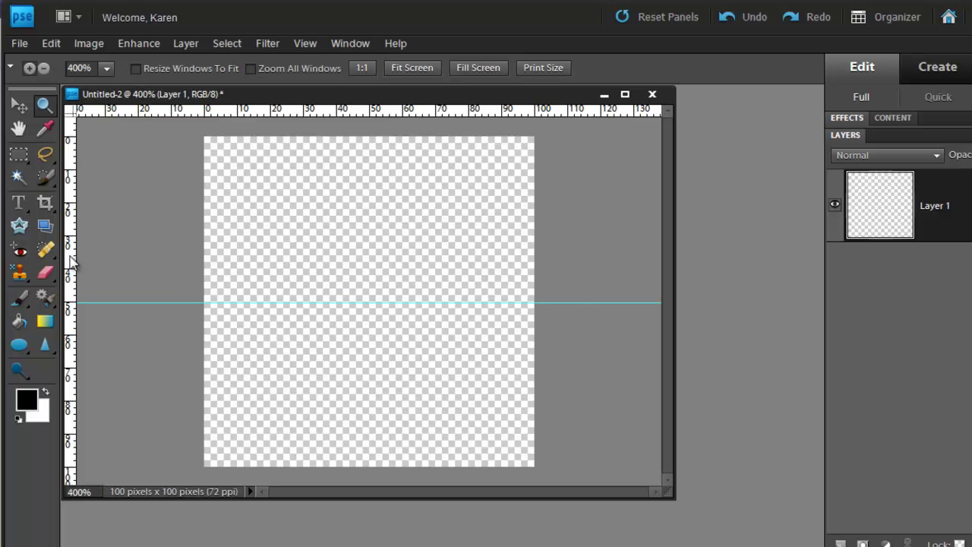
left_click_drag(69, 260, 370, 269)
With default black and a 40 px Hard Round brush, paint a dot at the guide intersection
left_click(17, 424)
left_click(20, 297)
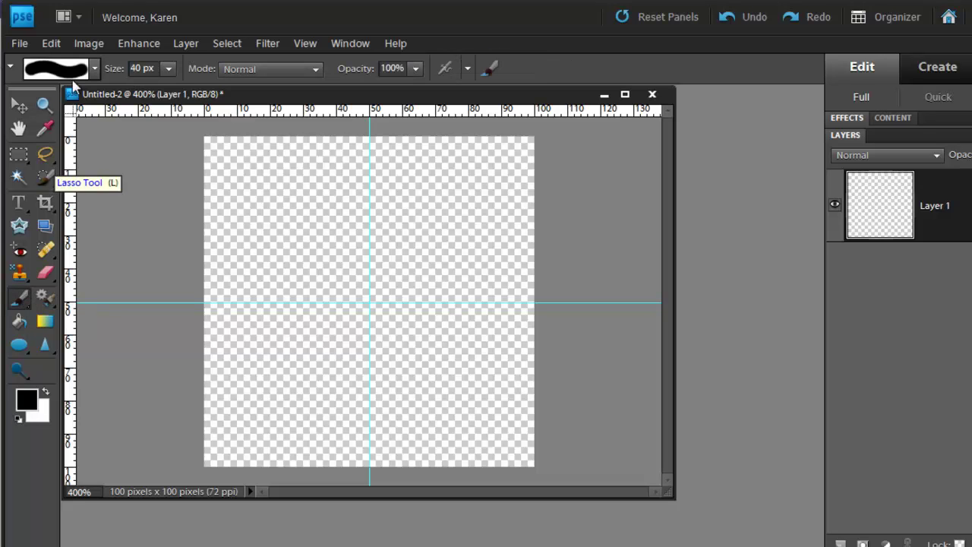
left_click(95, 68)
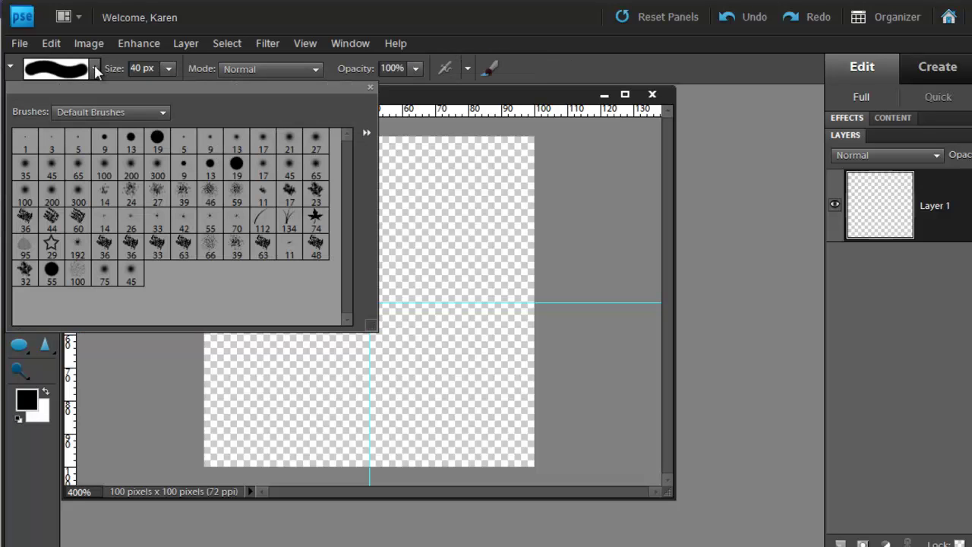
left_click(157, 140)
left_click(133, 69)
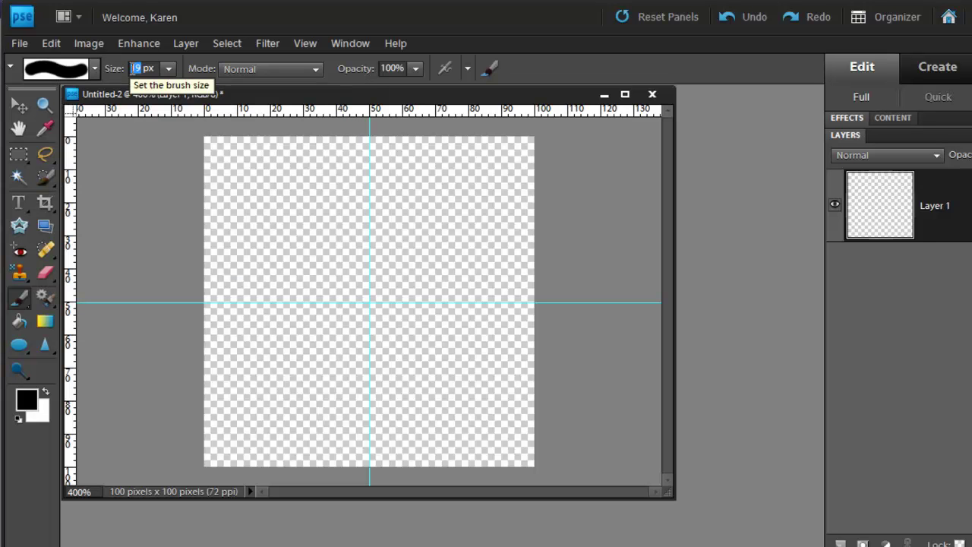
type("40")
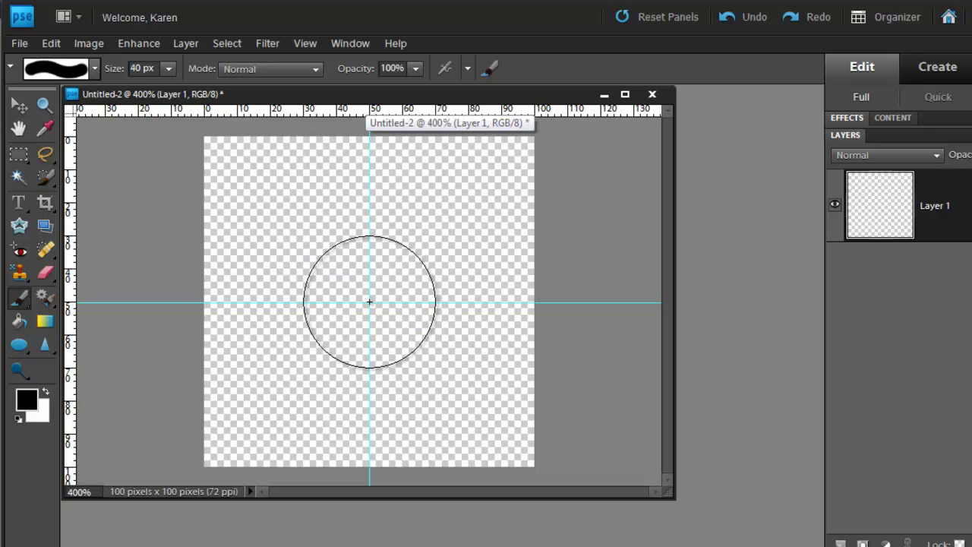
left_click(369, 302)
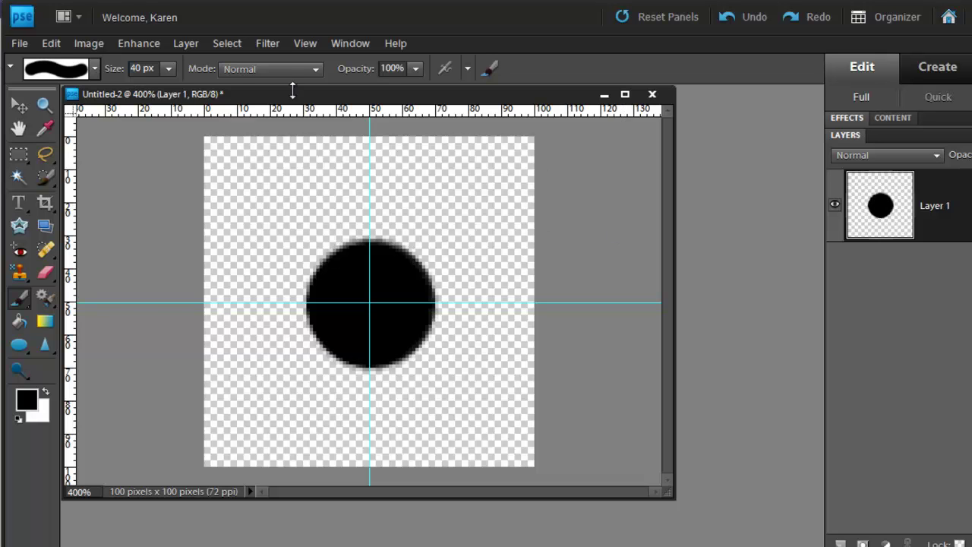
Apply the Offset filter at +50, +50 with Wrap Around to split the dot into corner quarters
left_click(265, 43)
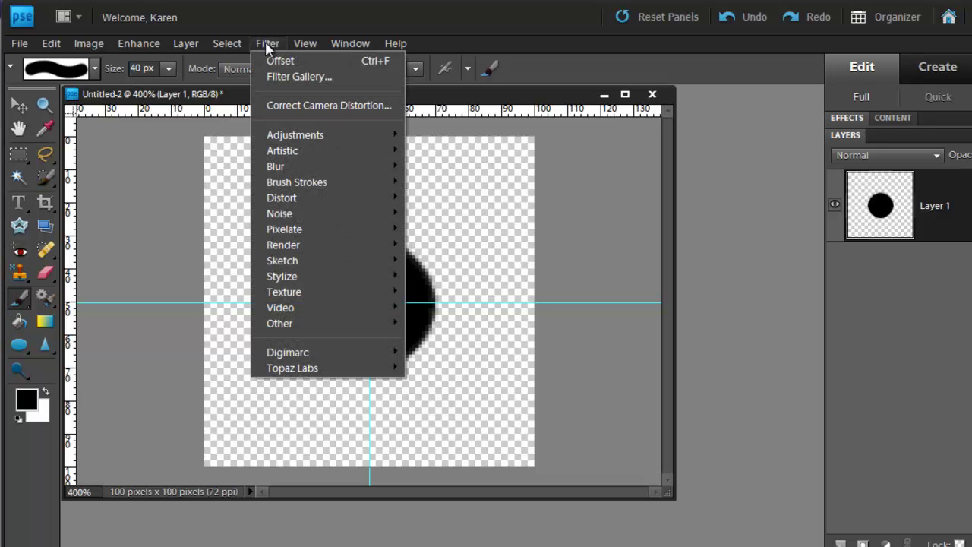
mouse_move(308, 323)
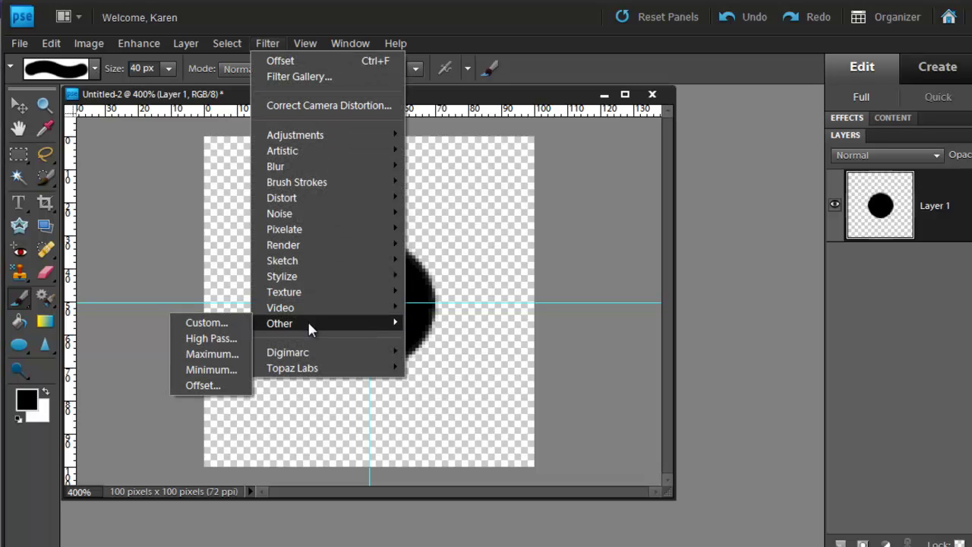
left_click(204, 386)
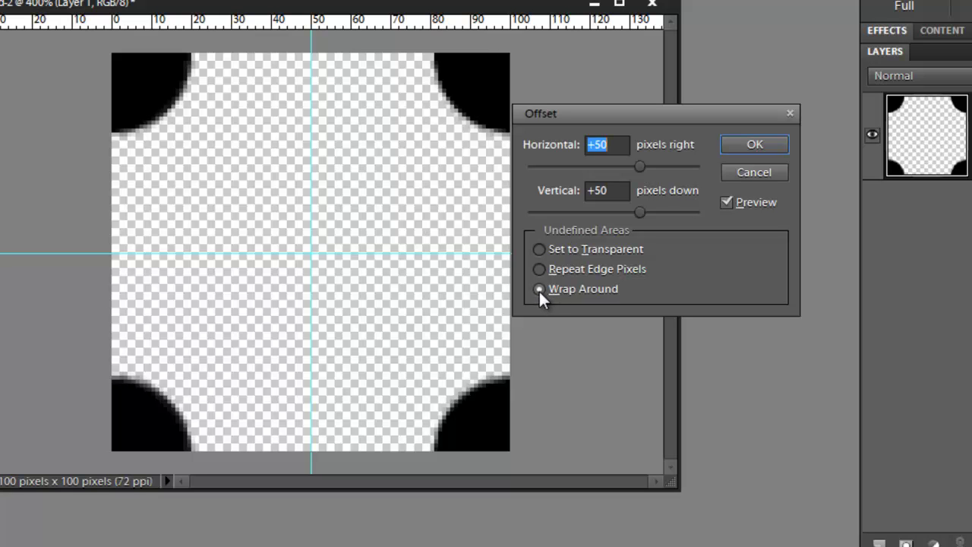
left_click(768, 146)
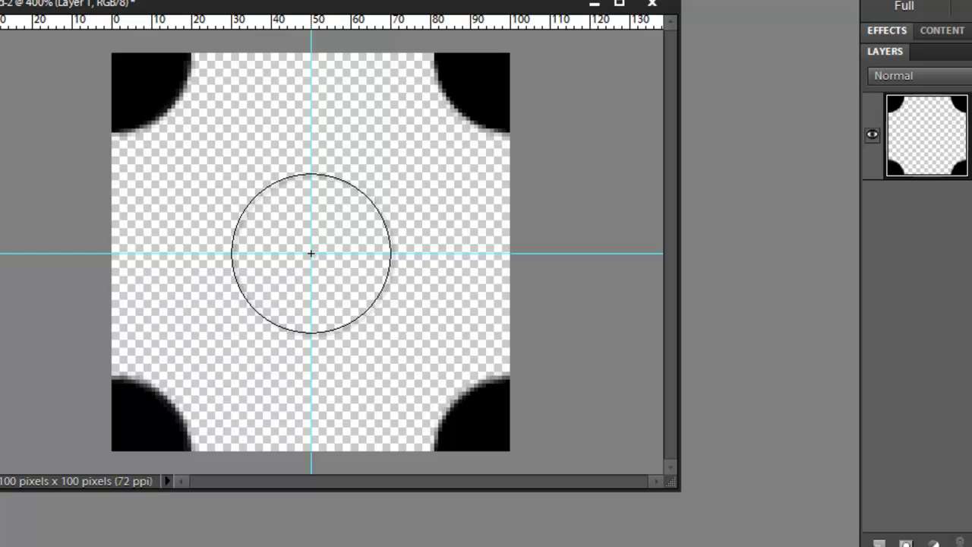
Fill the centre circle with black, deselect, and define the tile as pattern 'Polka Dots'
key("alt+BackSpace")
key("ctrl+d")
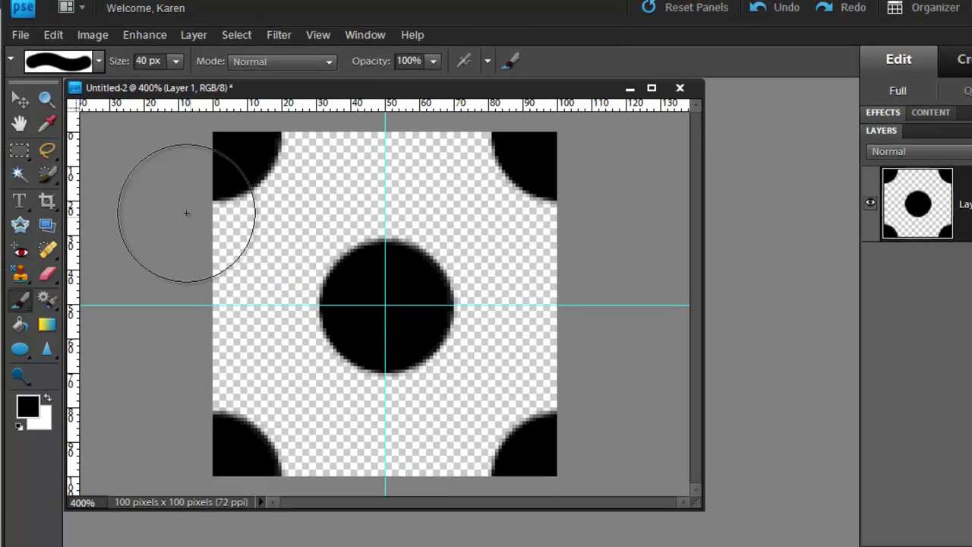
left_click(53, 35)
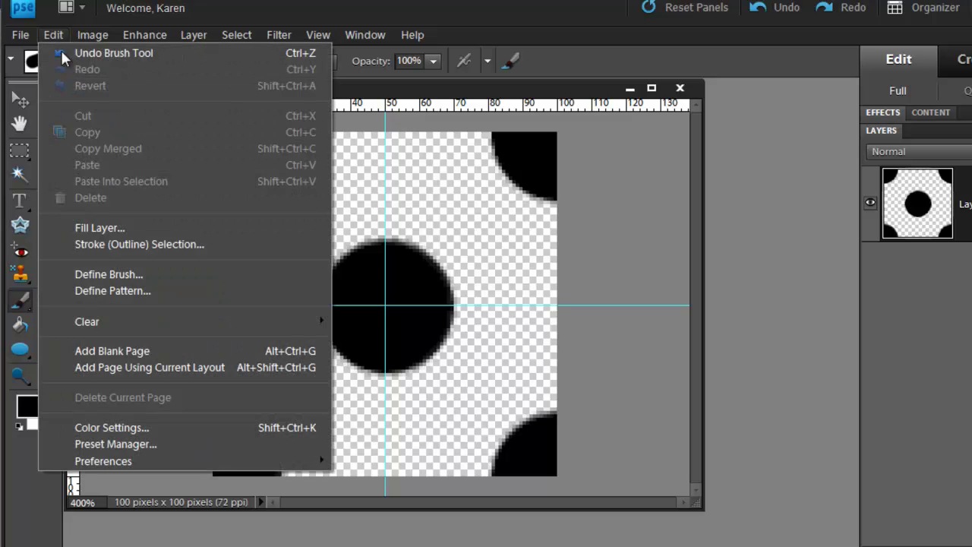
left_click(137, 292)
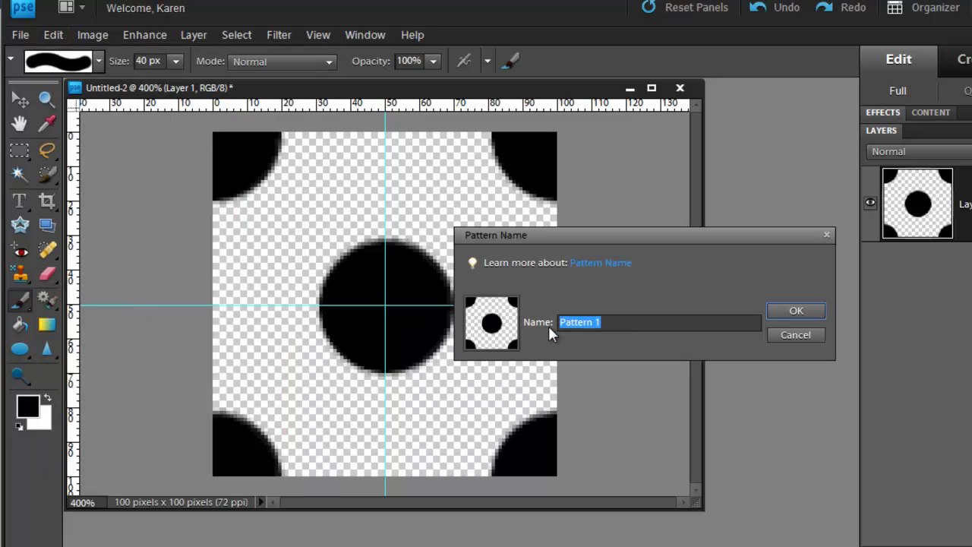
type("Polka Dots")
left_click(807, 314)
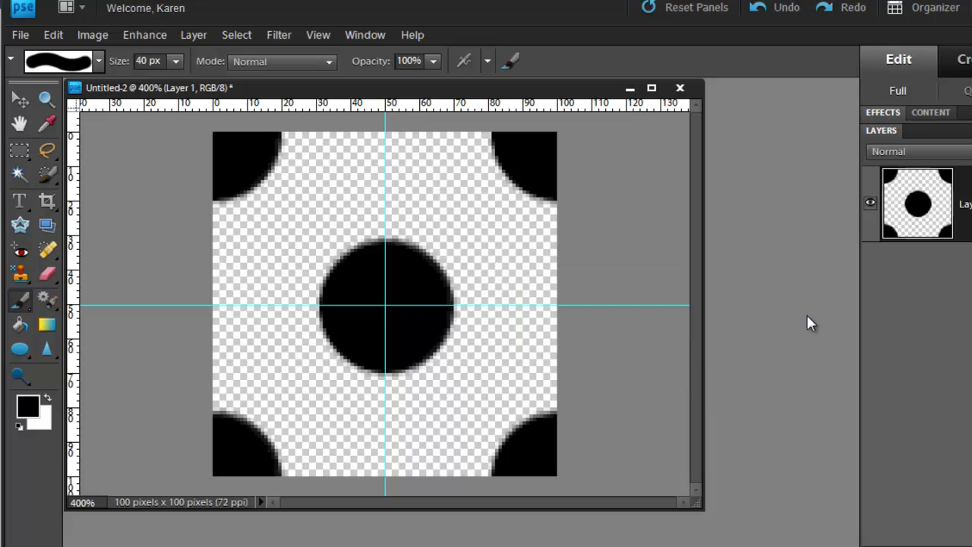
Minimize the tile and create a new 720 × 480 pixel file with a White background
left_click(629, 89)
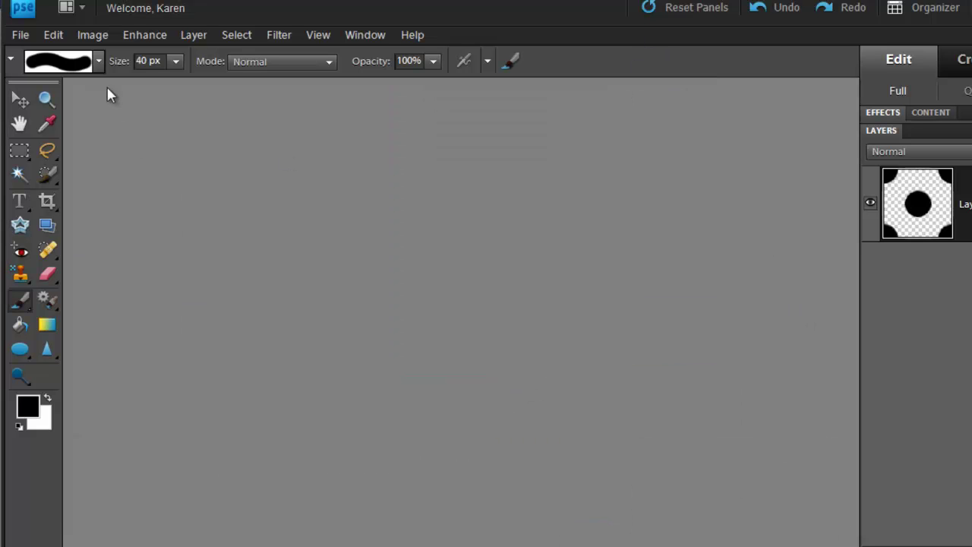
left_click(32, 35)
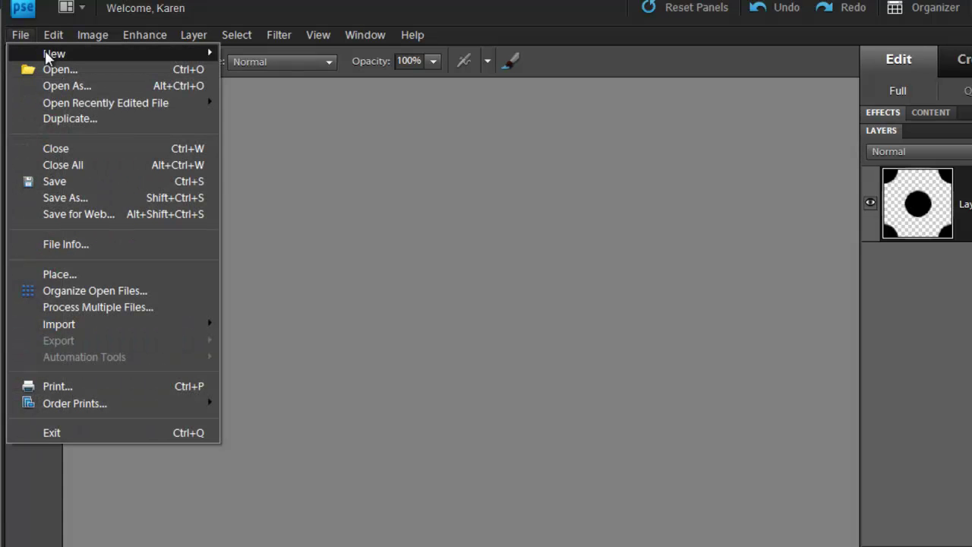
mouse_move(60, 55)
left_click(255, 50)
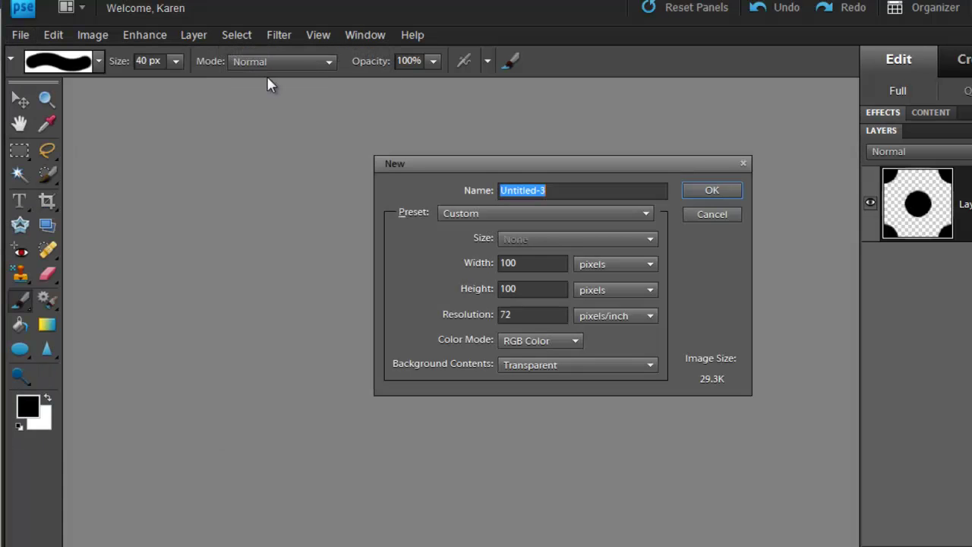
double_click(544, 263)
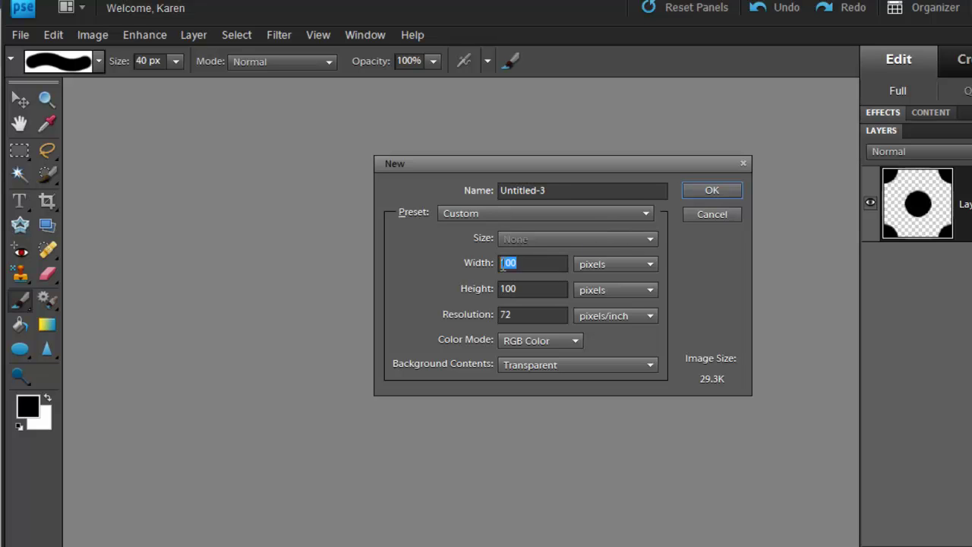
type("720")
double_click(525, 295)
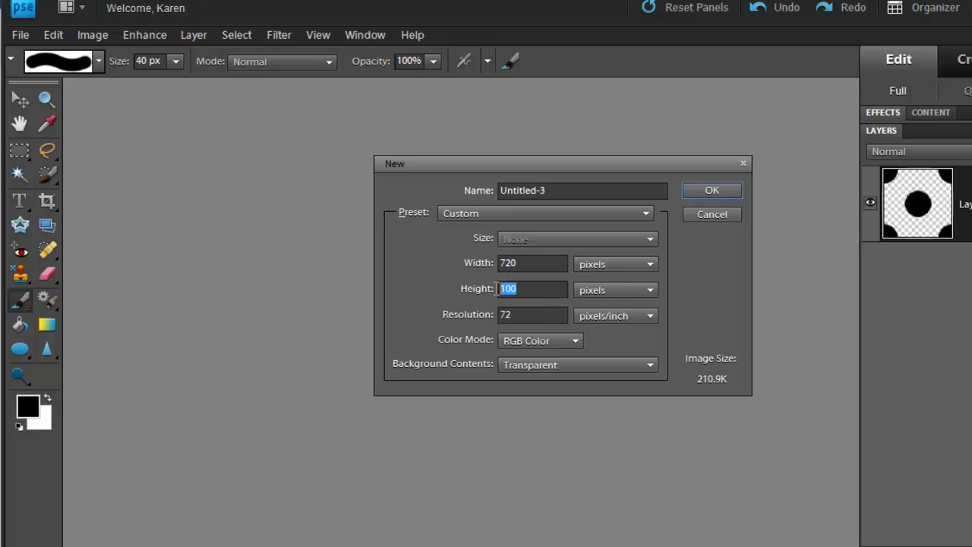
type("480")
left_click(542, 368)
left_click(526, 385)
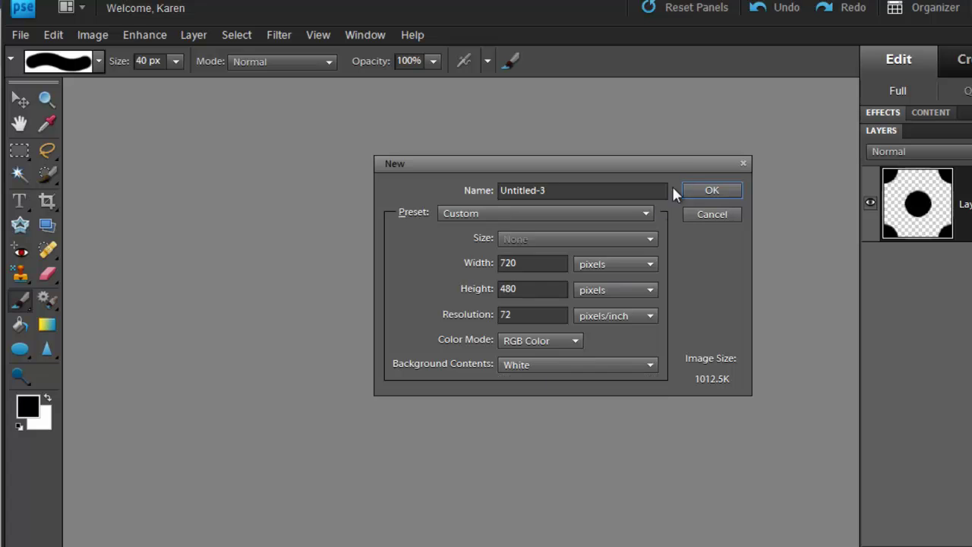
left_click(712, 191)
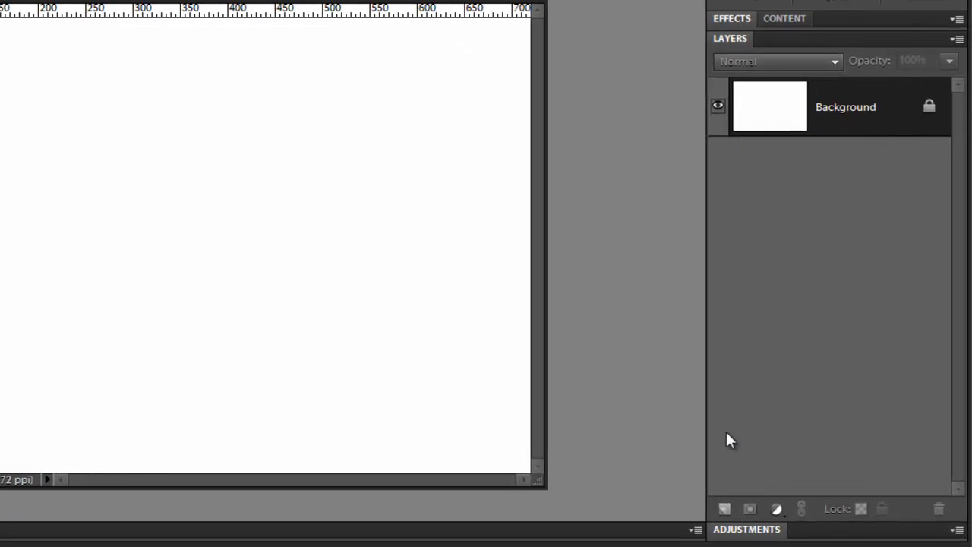
Add an empty Layer 1 above the Background and select the Paint Bucket for pattern fills
left_click(726, 511)
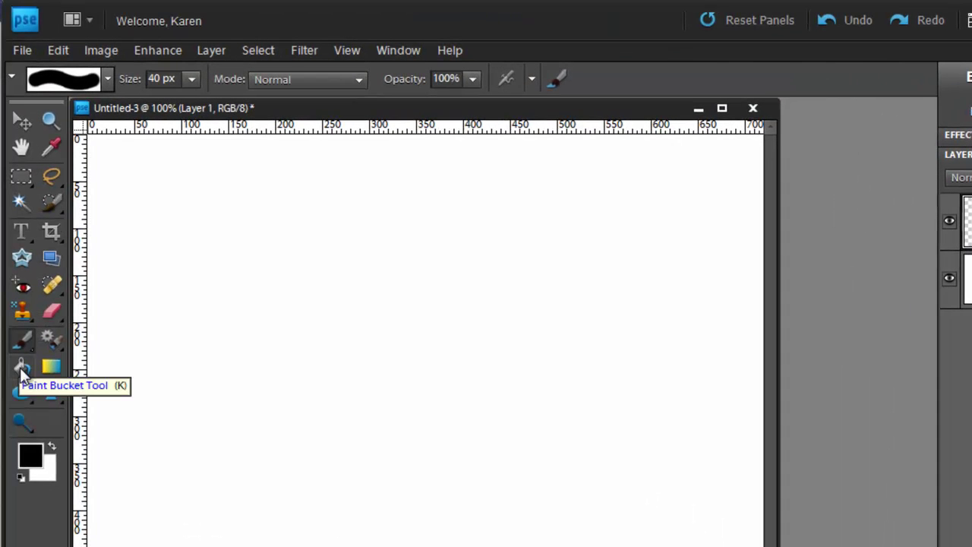
left_click(22, 371)
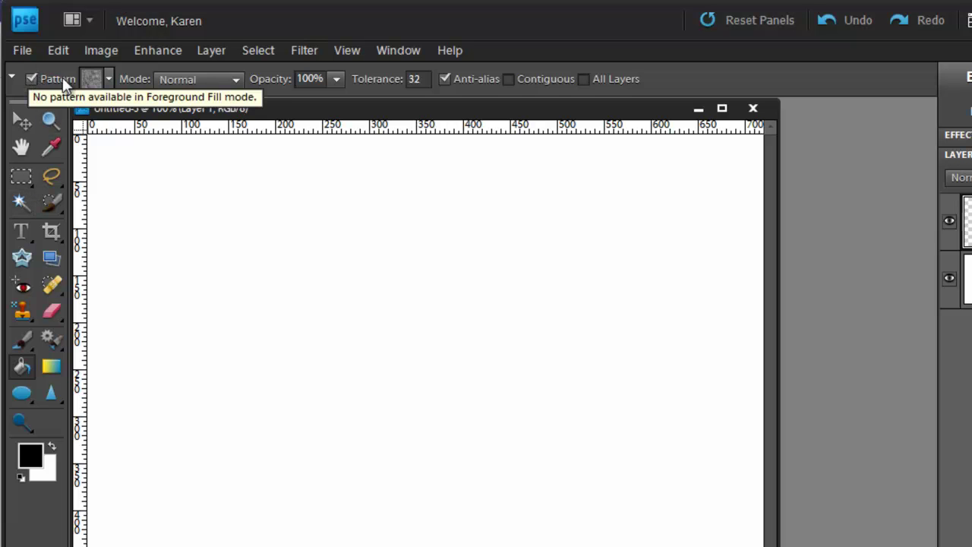
Open the pattern picker and select the saved Polka Dots pattern
left_click(109, 78)
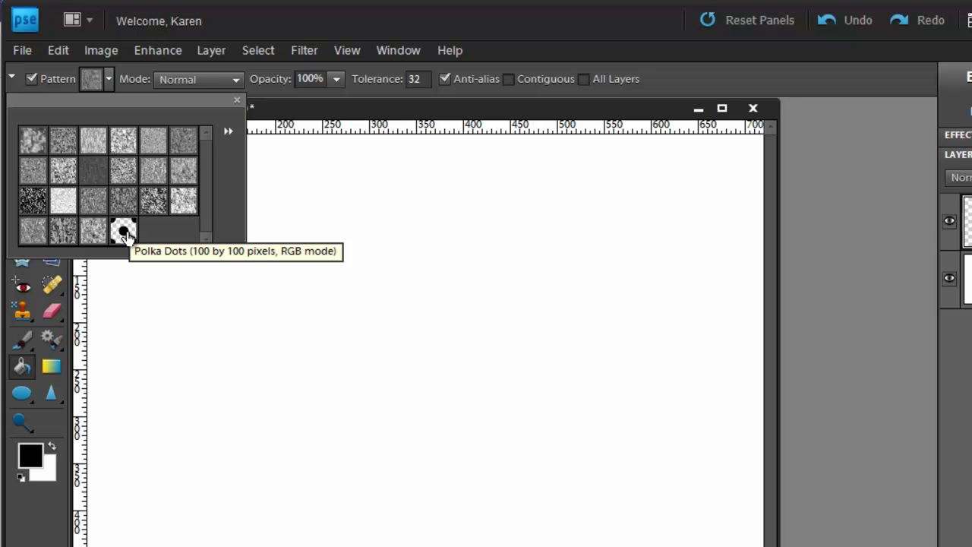
left_click_drag(126, 236, 163, 238)
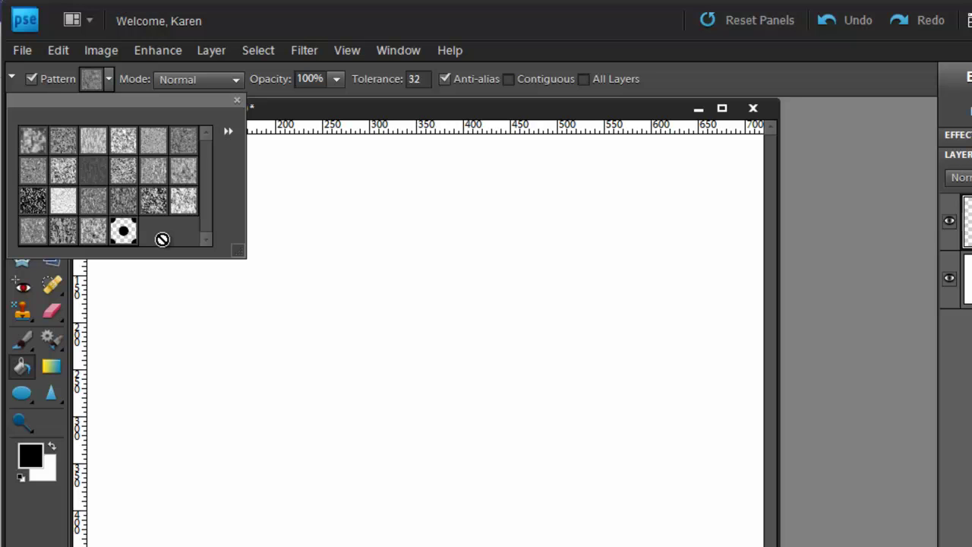
Save the pattern set as Polka Dots.pat and select the Polka Dots swatch as the fill pattern
left_click(228, 135)
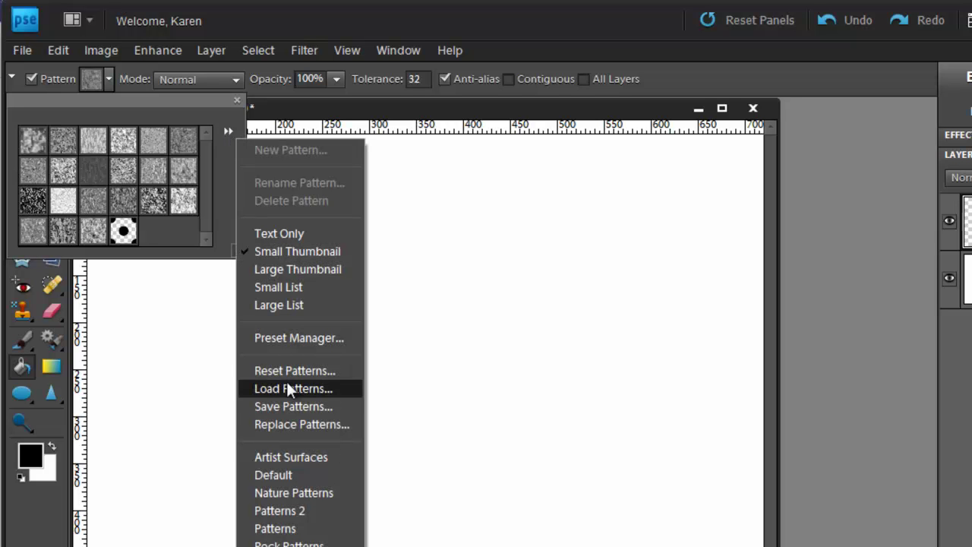
left_click(294, 406)
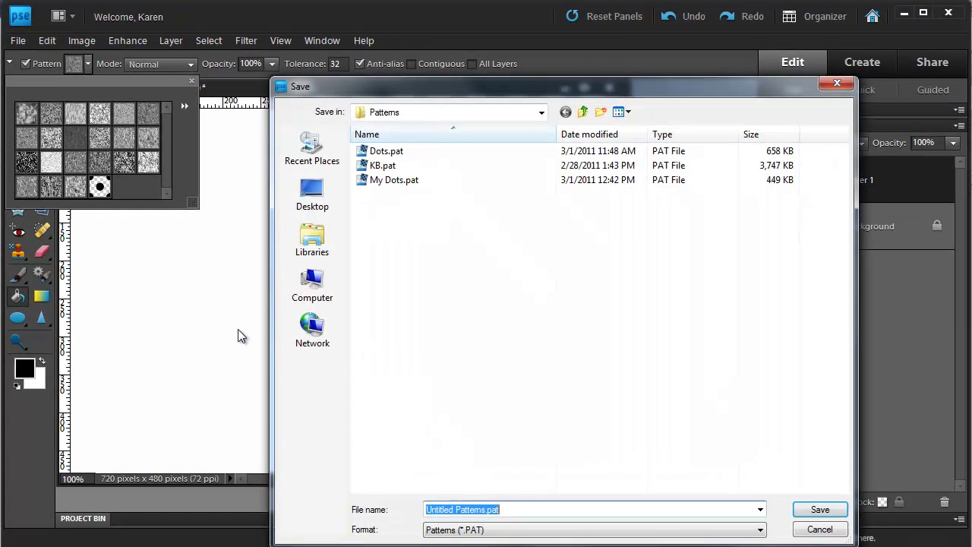
left_click(486, 509)
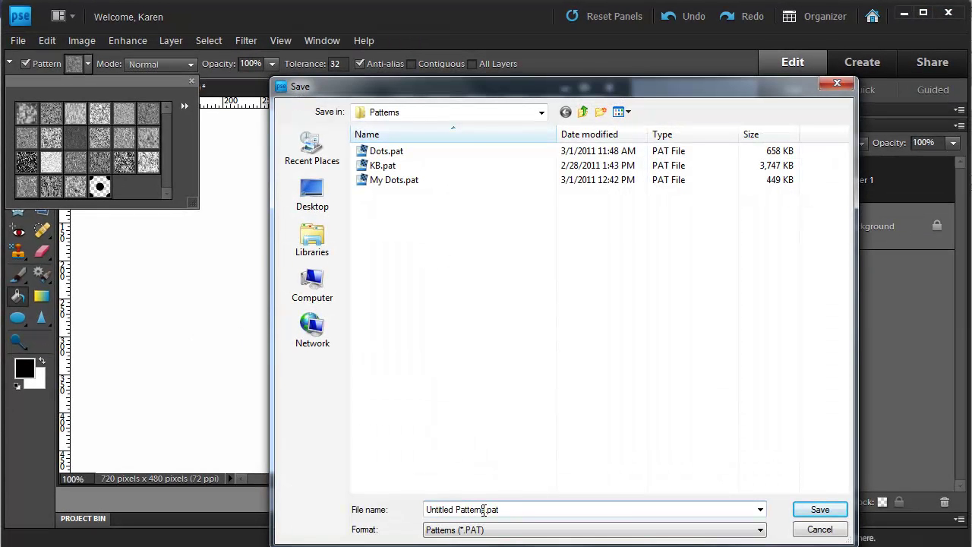
left_click_drag(486, 509, 410, 524)
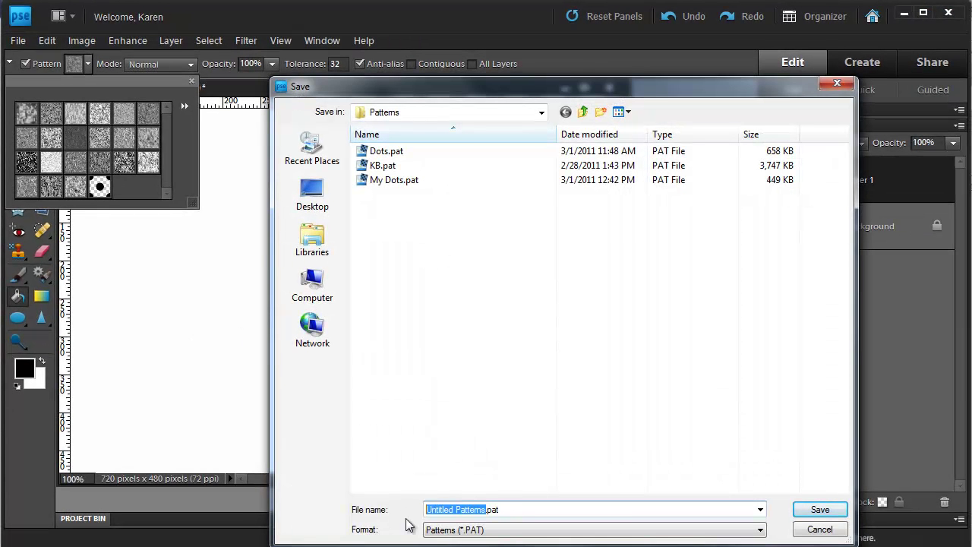
type("Polka Dots")
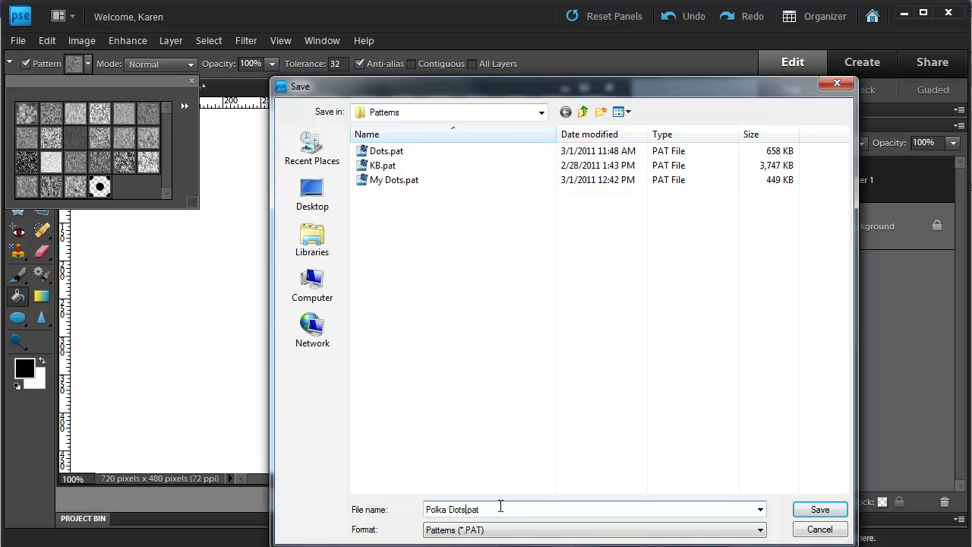
left_click(817, 509)
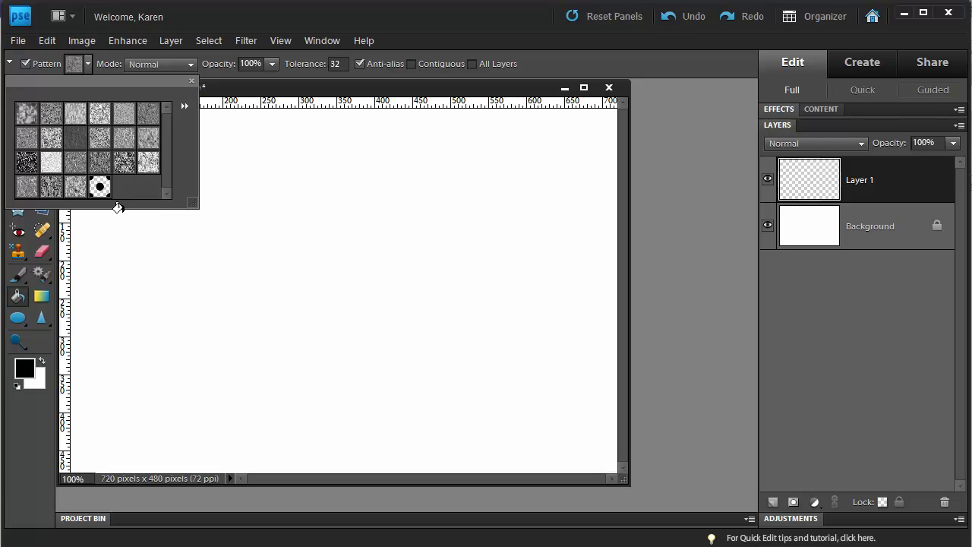
left_click(99, 190)
Paint-bucket fill Layer 1 with the Polka Dots pattern, covering the image in black dots
left_click(190, 83)
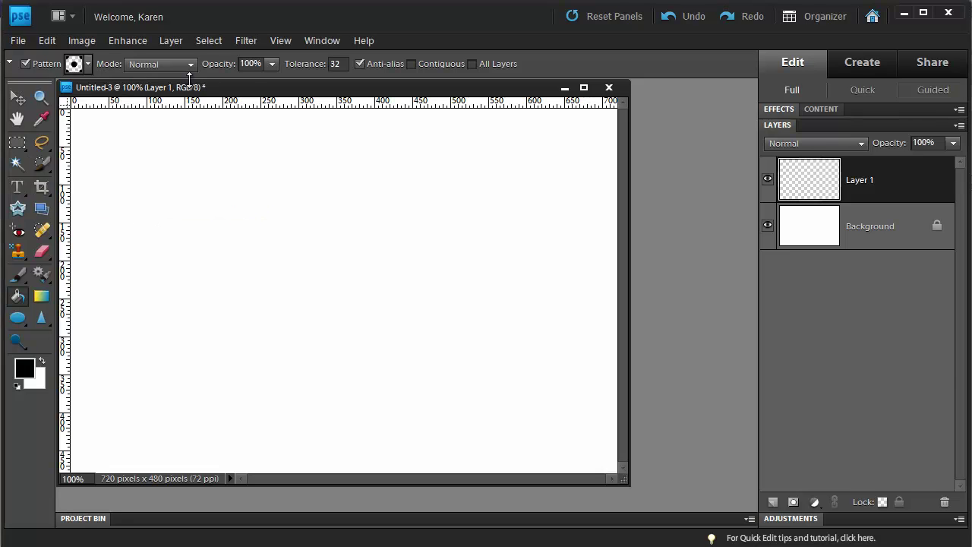
left_click(300, 217)
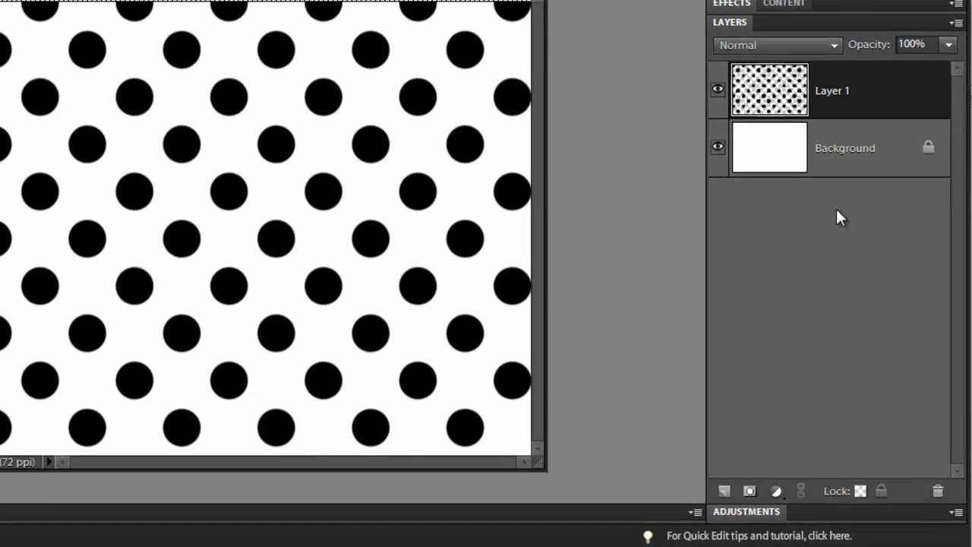
Add a Solid Color fill layer in medium blue #2c74d6
left_click(776, 492)
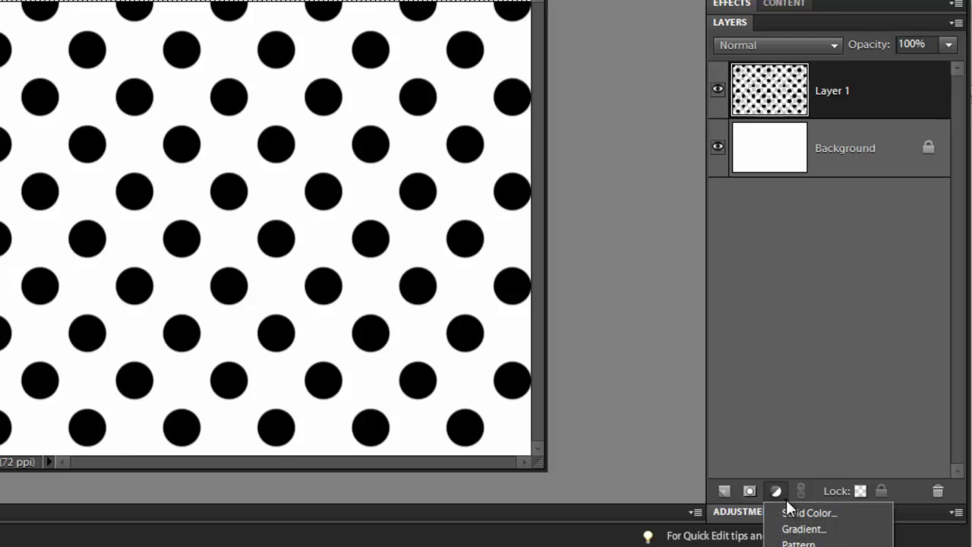
left_click(788, 512)
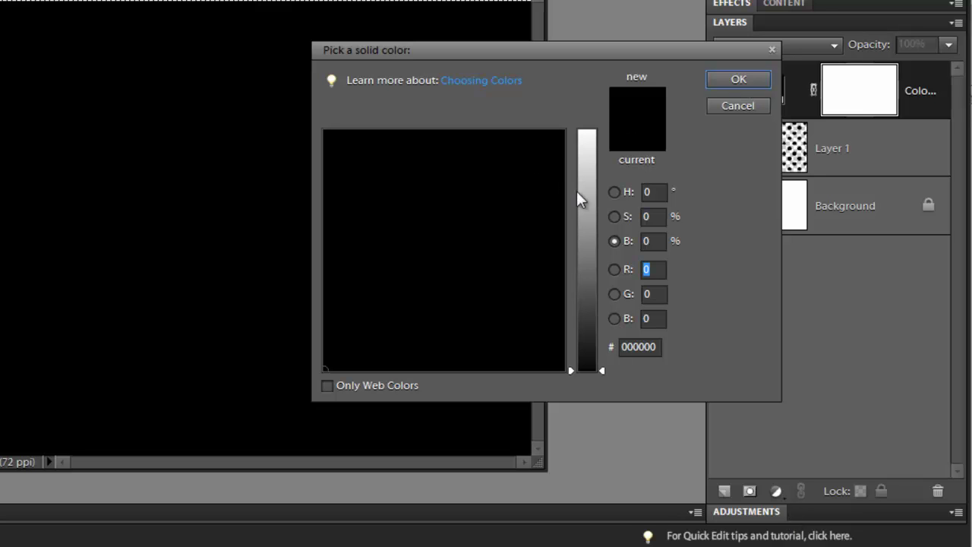
left_click_drag(577, 193, 589, 167)
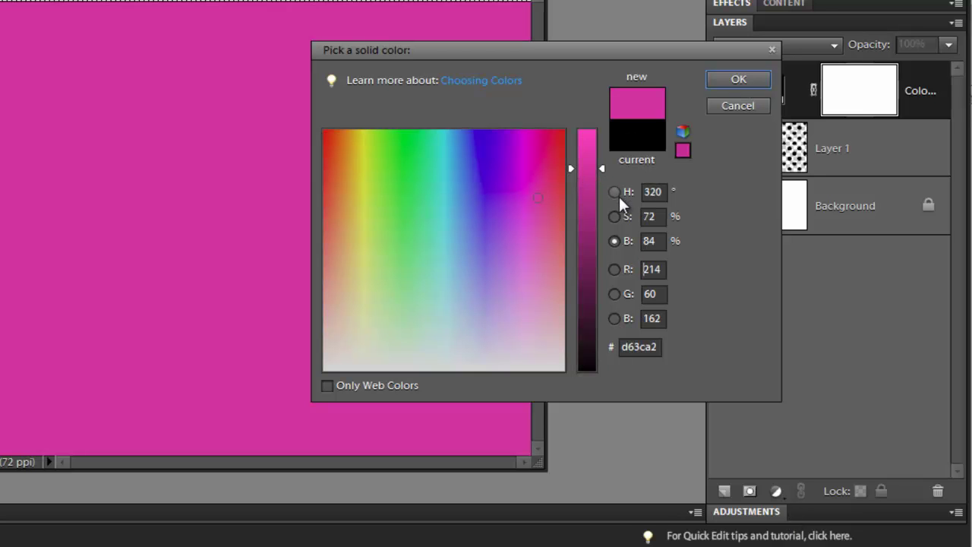
left_click(467, 156)
left_click(467, 178)
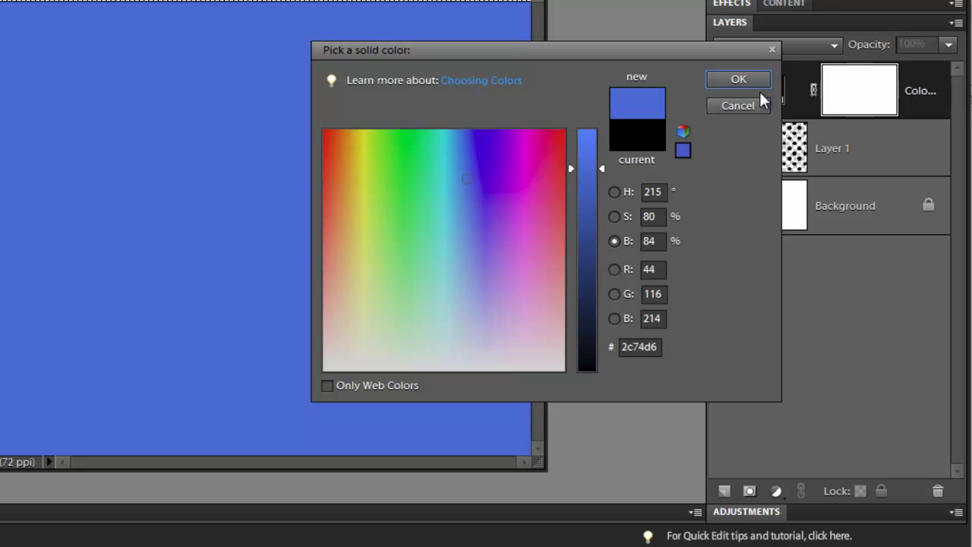
left_click(757, 79)
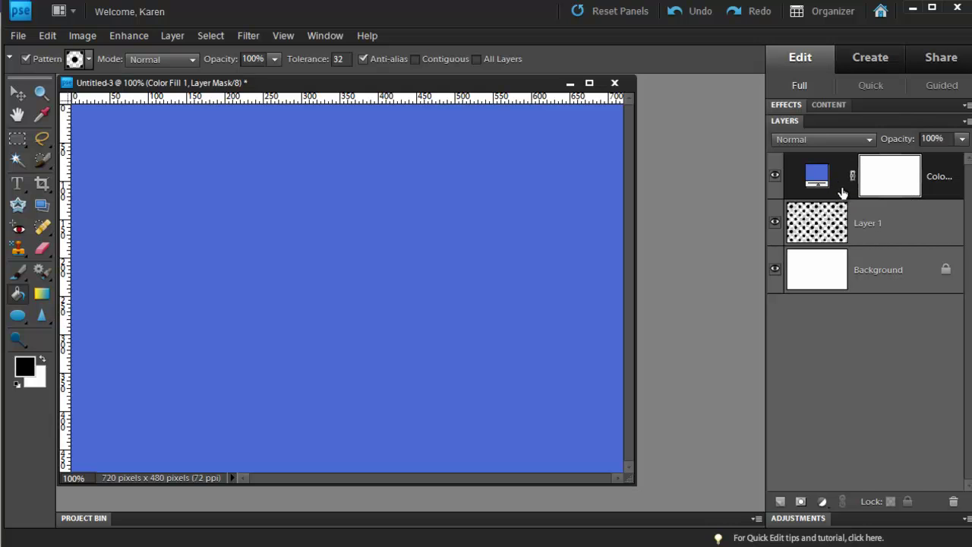
Clip Color Fill 1 to the dot layer with Create Clipping Mask
key("ctrl+g")
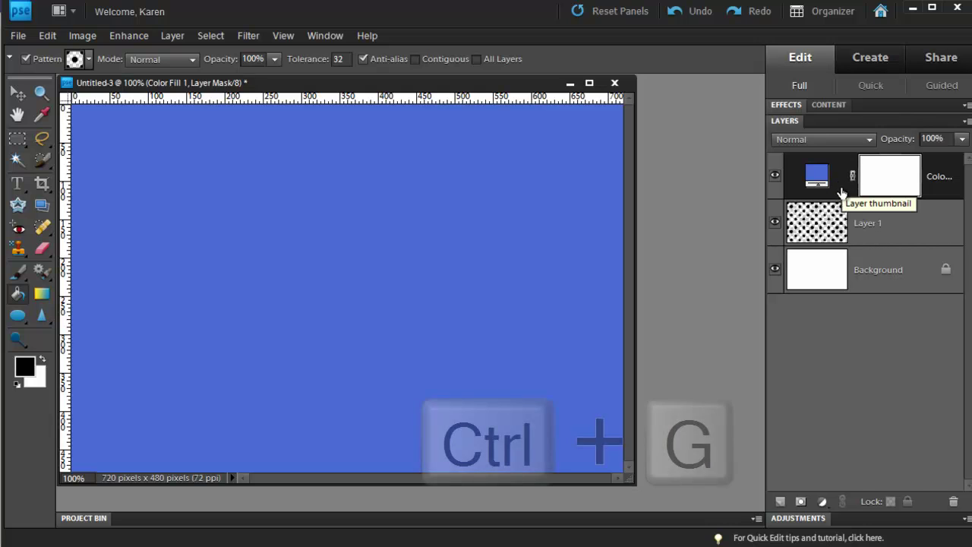
left_click(173, 36)
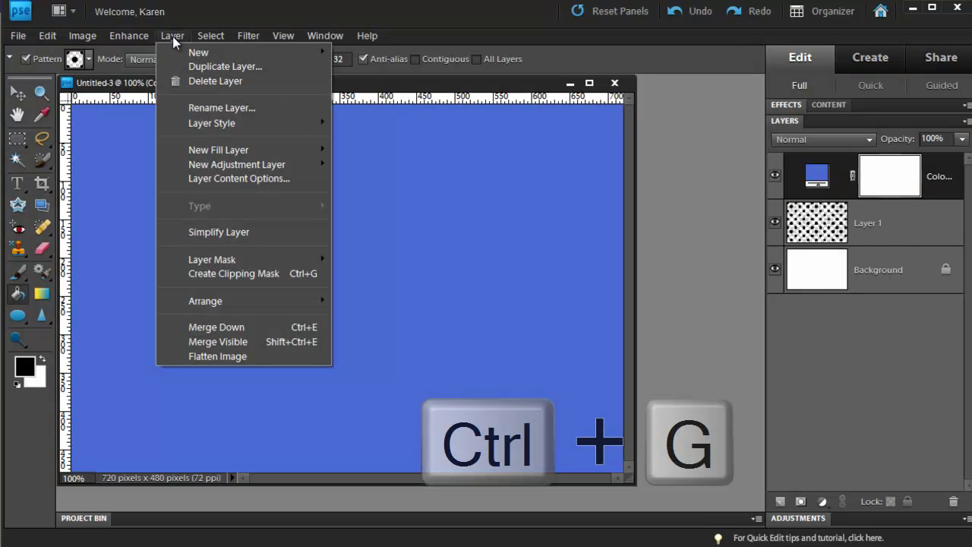
left_click(253, 273)
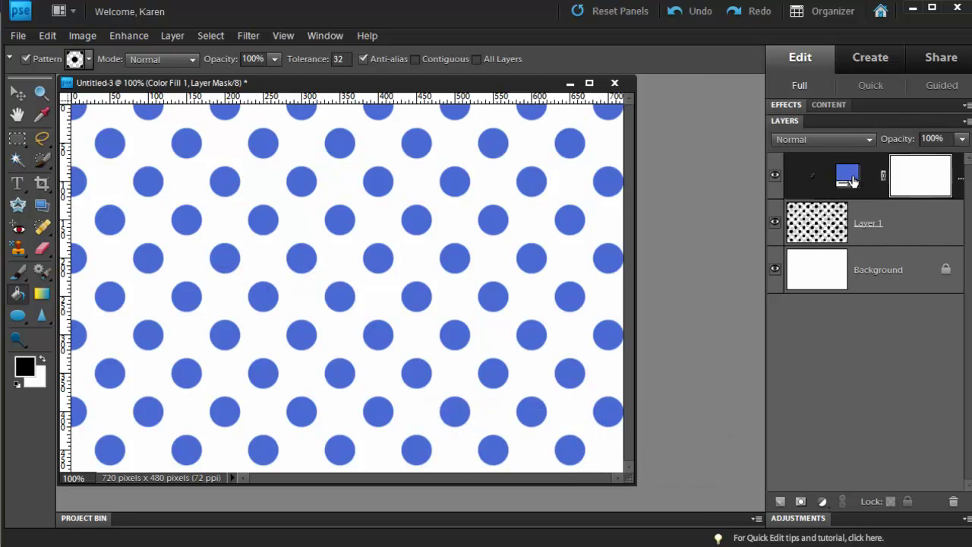
Change Color Fill 1's colour to lime green #a0d62b
double_click(852, 180)
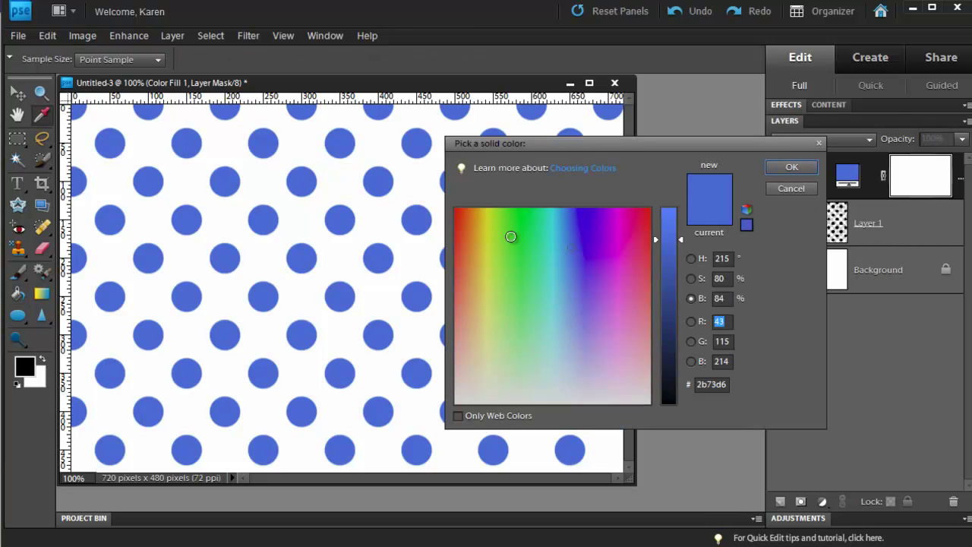
left_click_drag(499, 229, 497, 247)
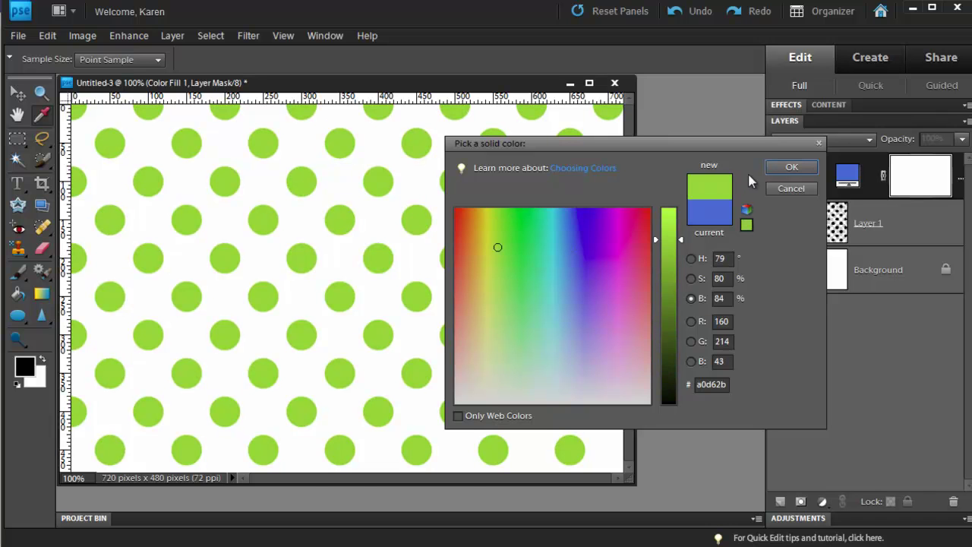
left_click(790, 168)
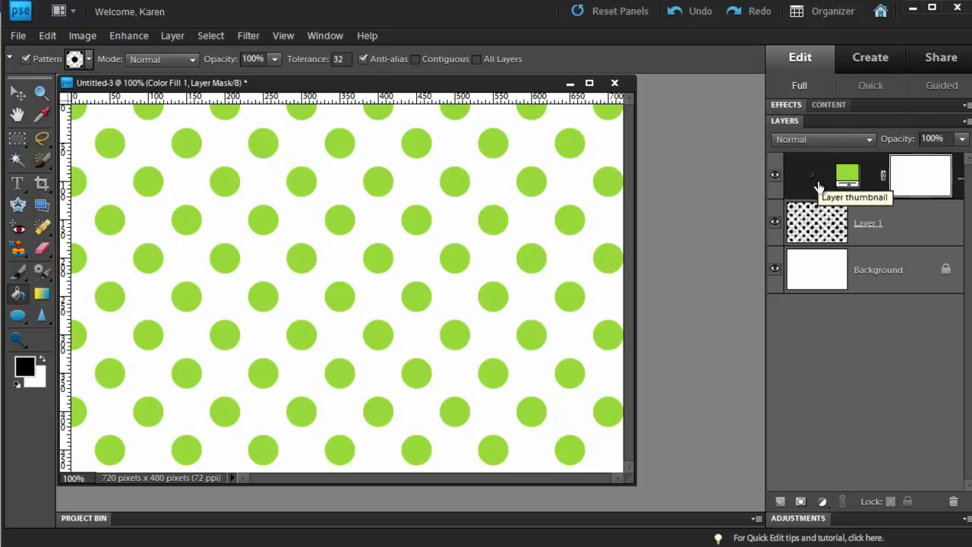
Hide the green Color Fill 1 layer and add a new Gradient fill layer
left_click(775, 176)
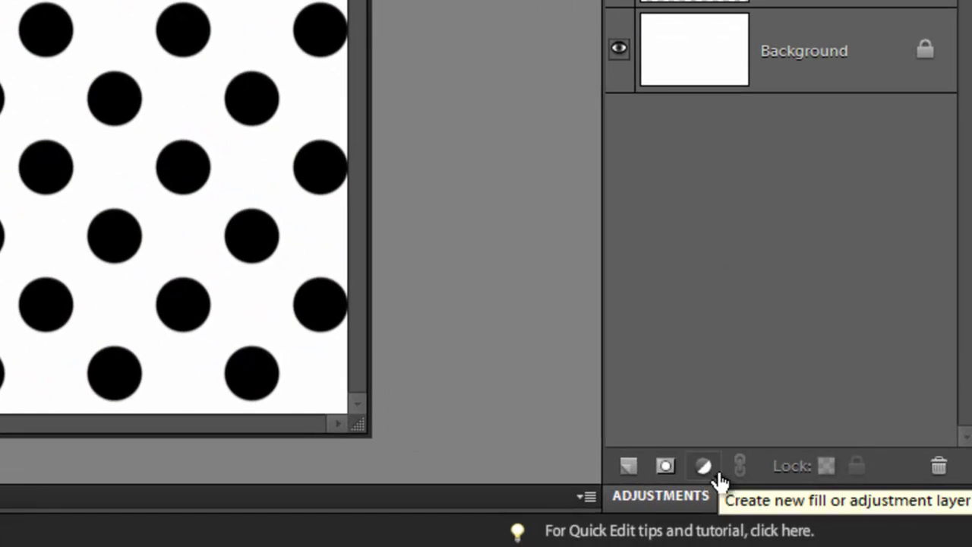
left_click(716, 471)
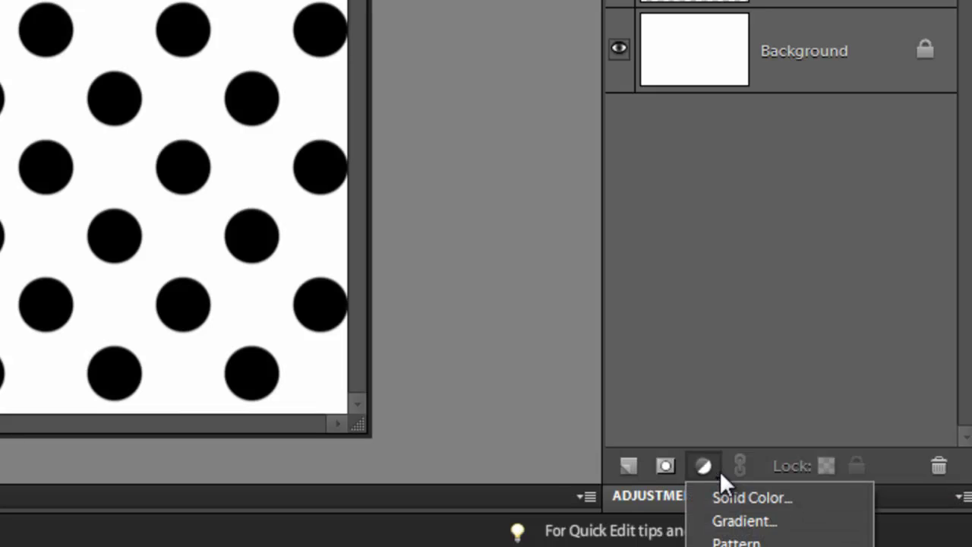
left_click(732, 524)
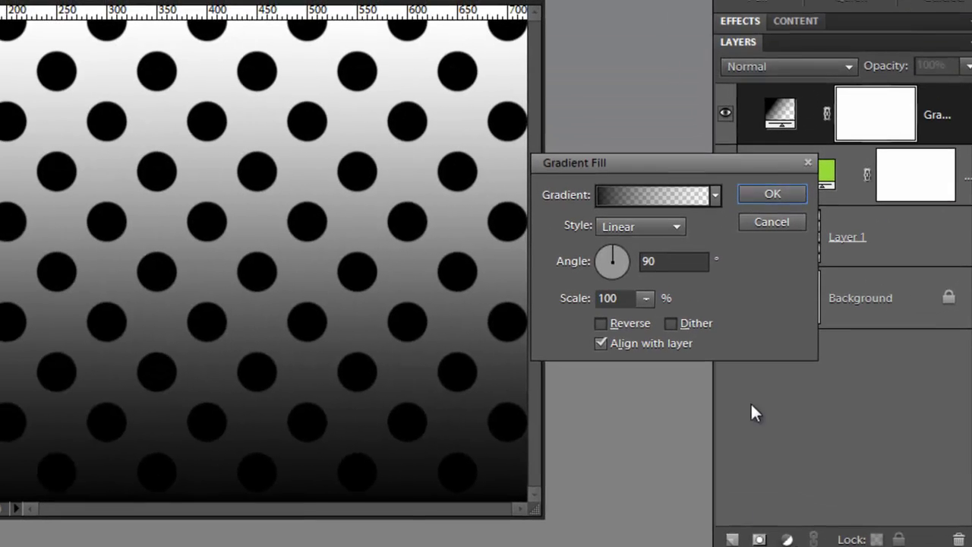
Apply the Spectrum rainbow preset to the gradient fill and confirm it
left_click(716, 197)
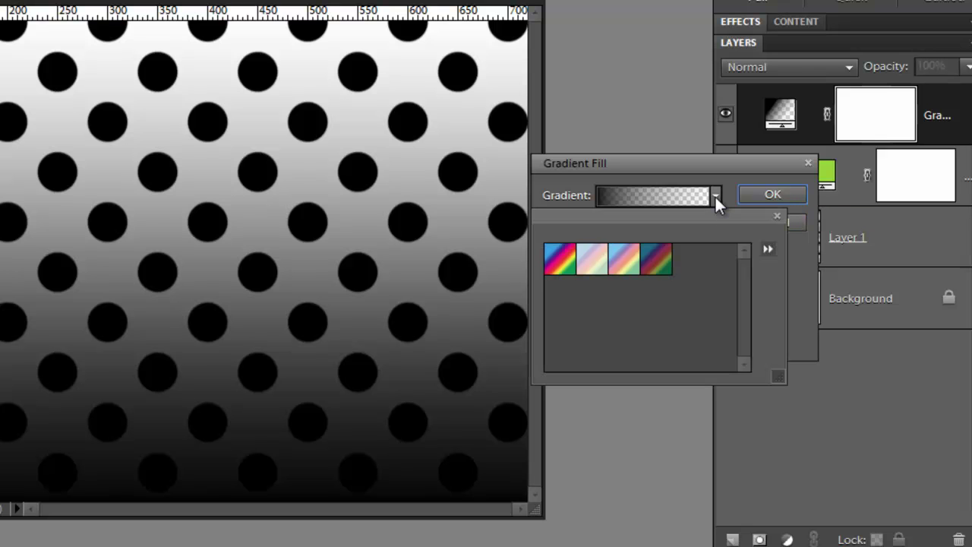
left_click(766, 250)
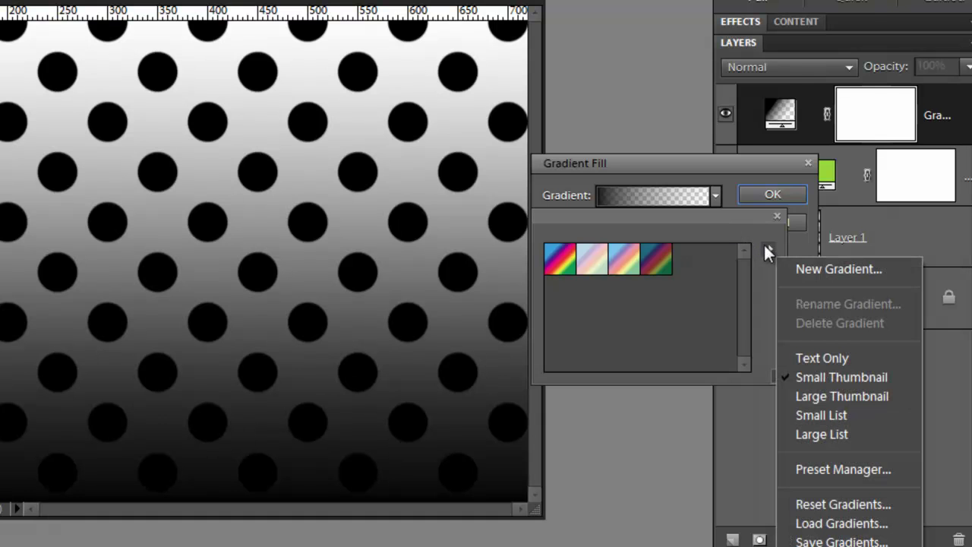
left_click(563, 264)
left_click(562, 264)
left_click_drag(563, 264, 643, 338)
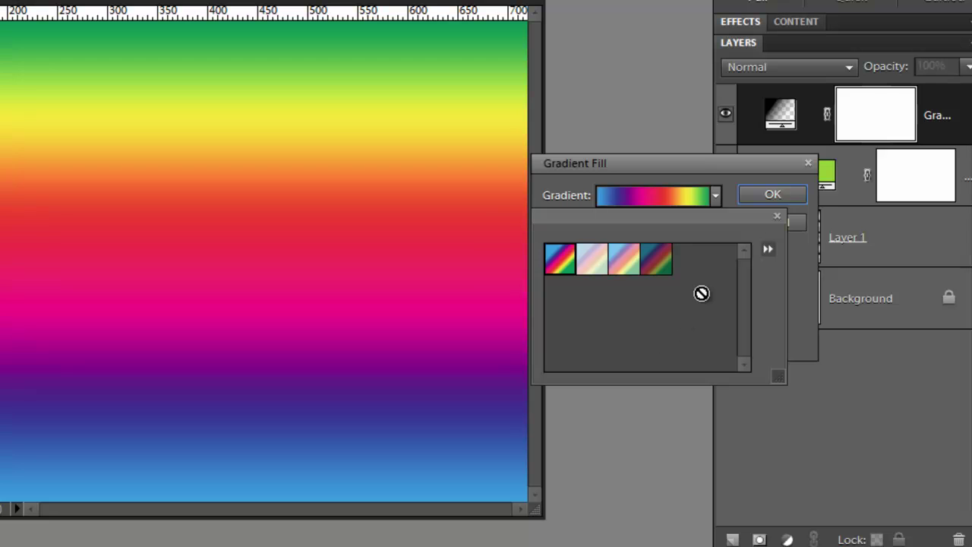
left_click(777, 215)
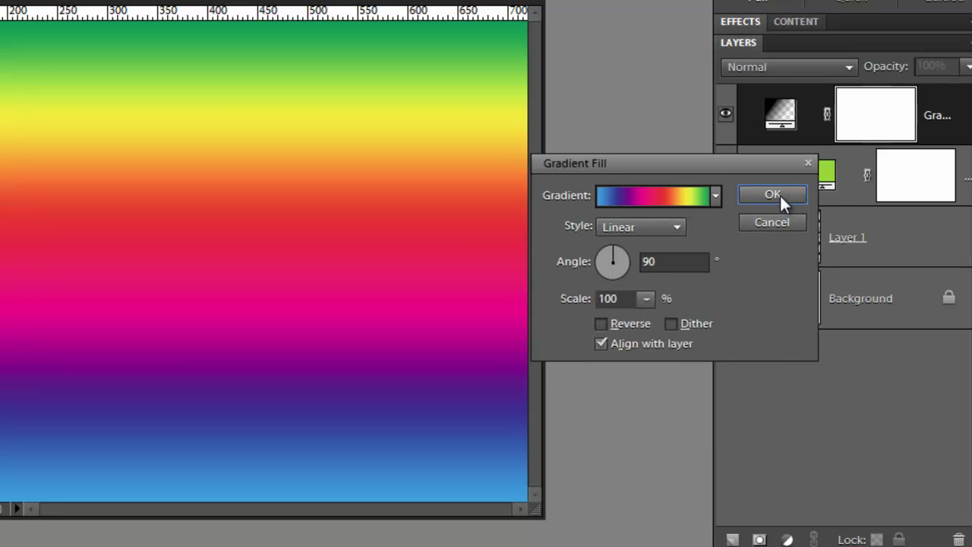
left_click(780, 192)
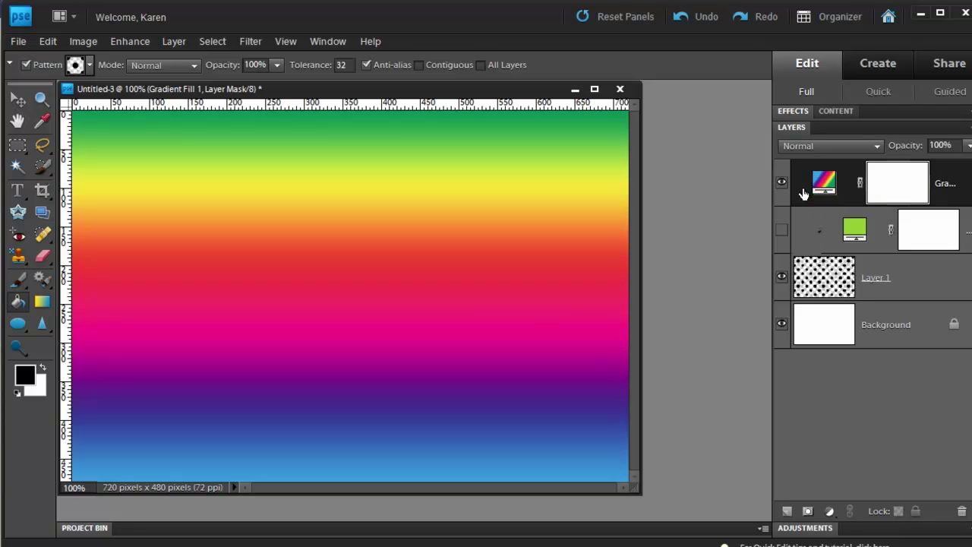
Clip Gradient Fill 1 to the dot layer with Ctrl+G
key("ctrl+g")
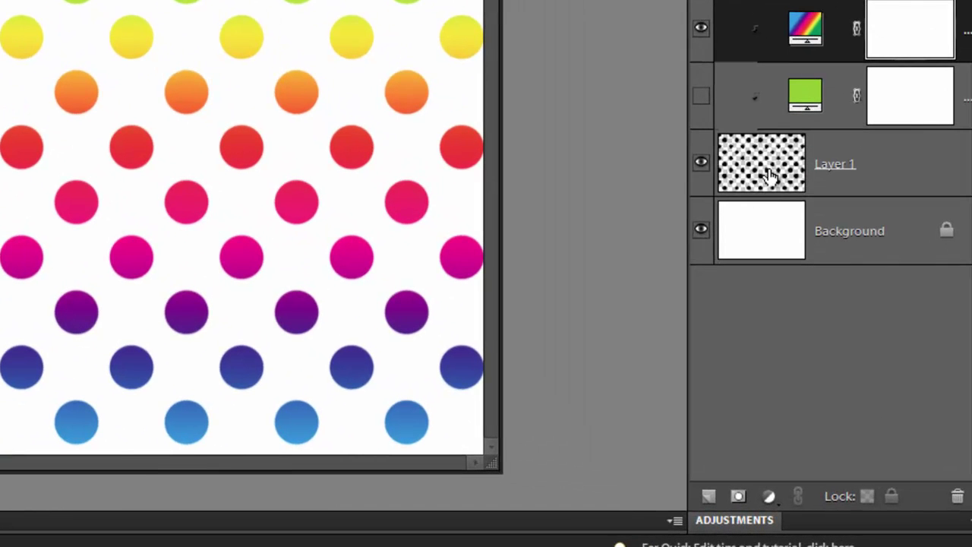
Add a layer mask to Layer 1 and set the Paint Bucket to fill with the Canvas pattern
left_click(770, 175)
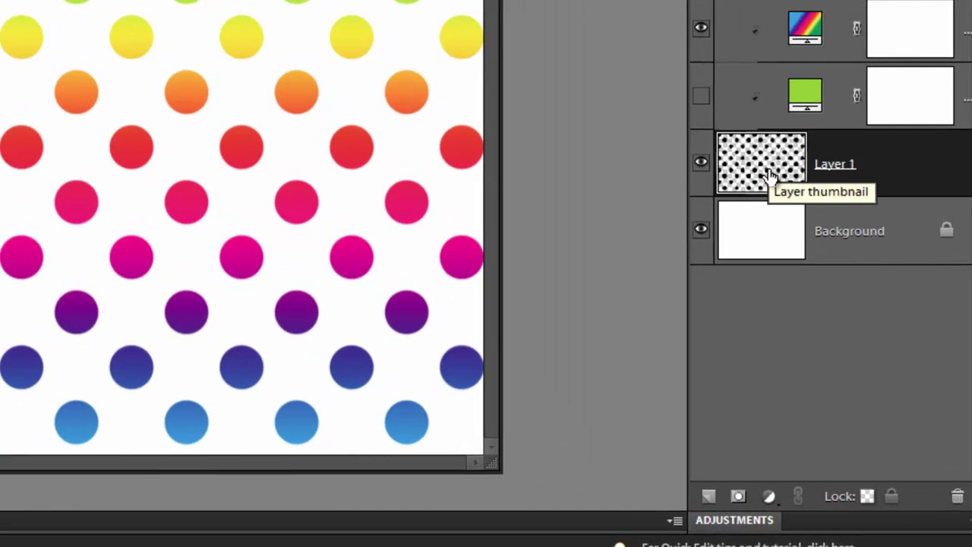
left_click(737, 497)
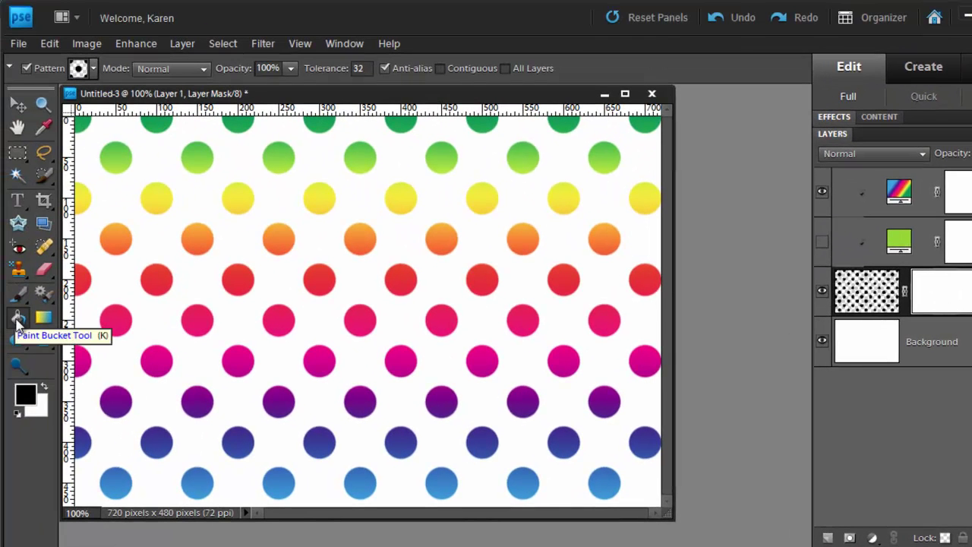
left_click(26, 69)
left_click(95, 68)
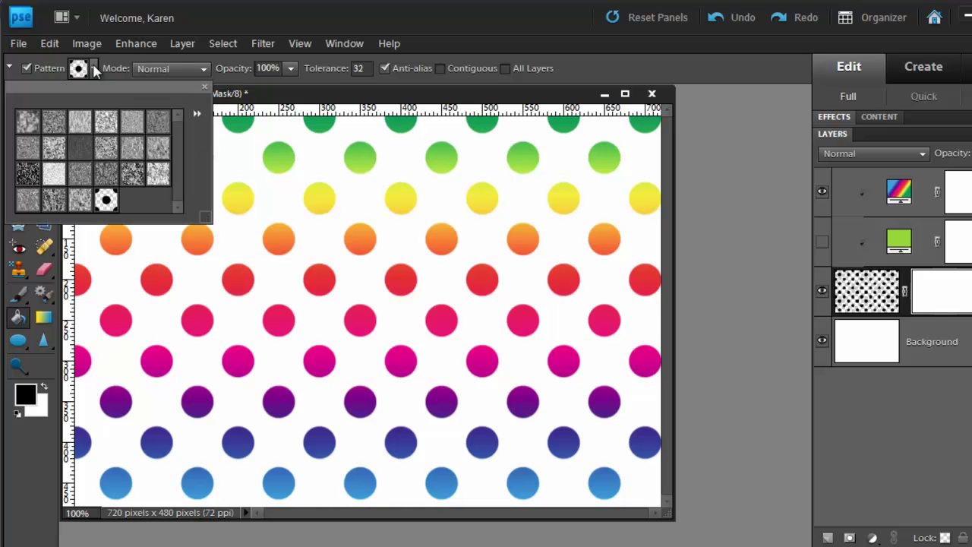
left_click(163, 125)
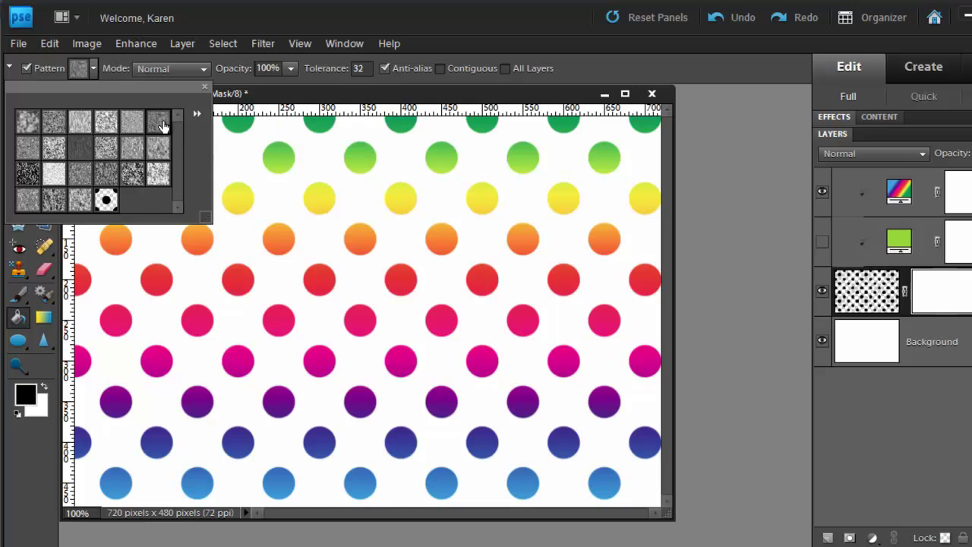
left_click(207, 89)
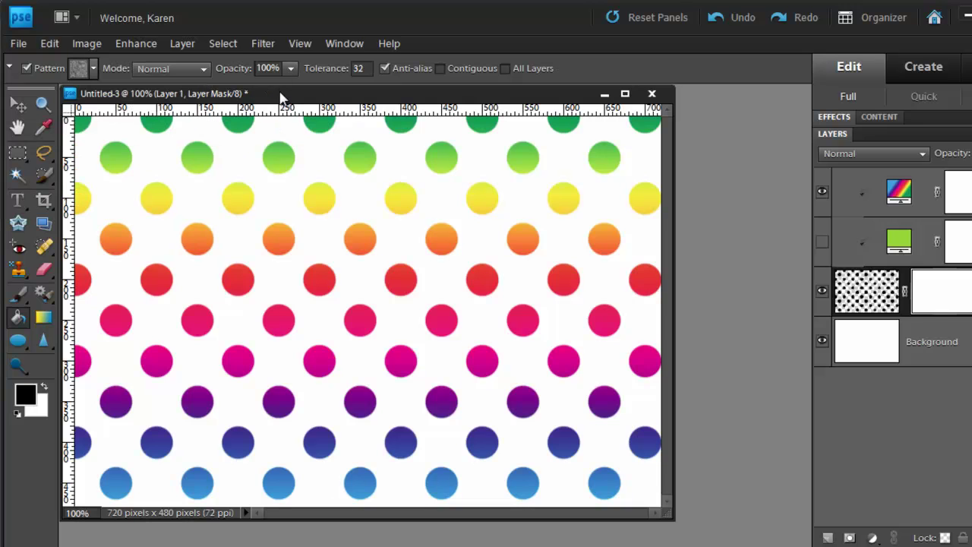
Fill Layer 1's mask with the Canvas texture using the Paint Bucket
left_click(319, 165)
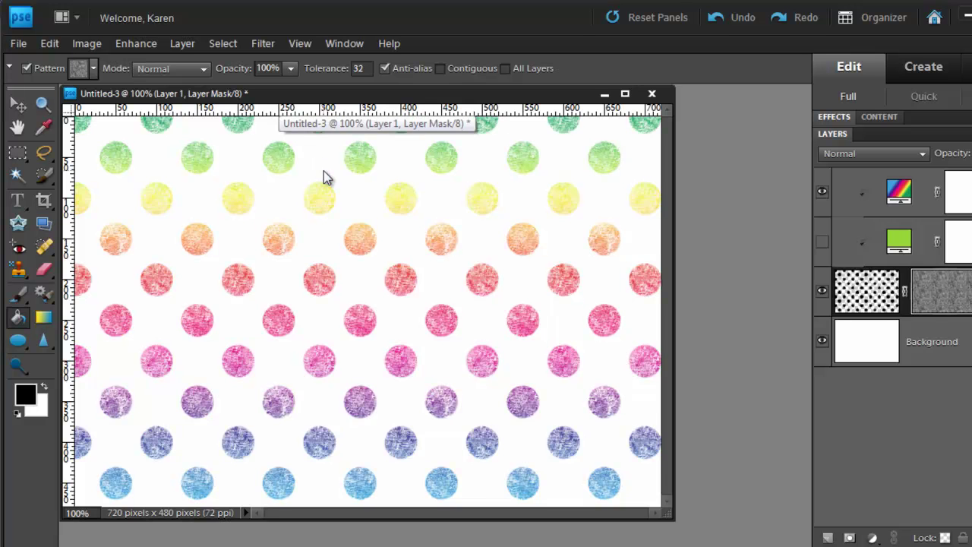